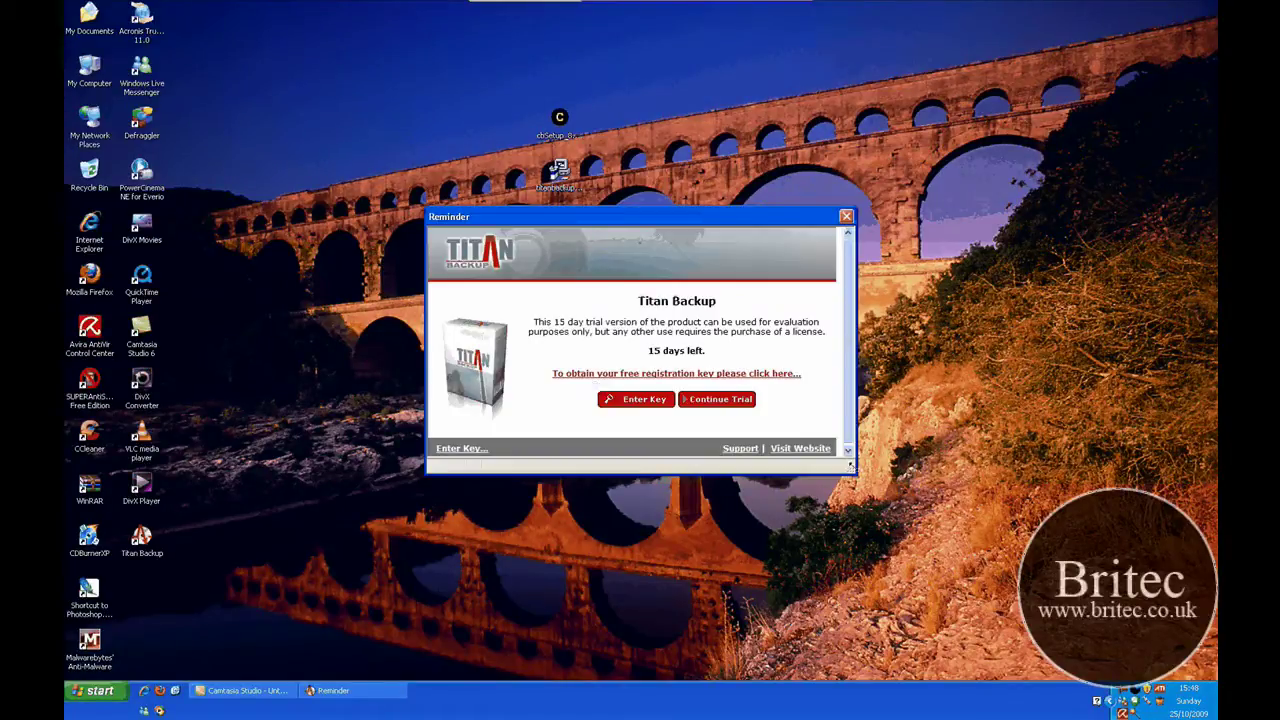
Enlarge the trial reminder window and highlight its 15 days left notice.
{"action": "left_click_drag", "start_coordinate": [851, 466], "coordinate": [870, 482]}
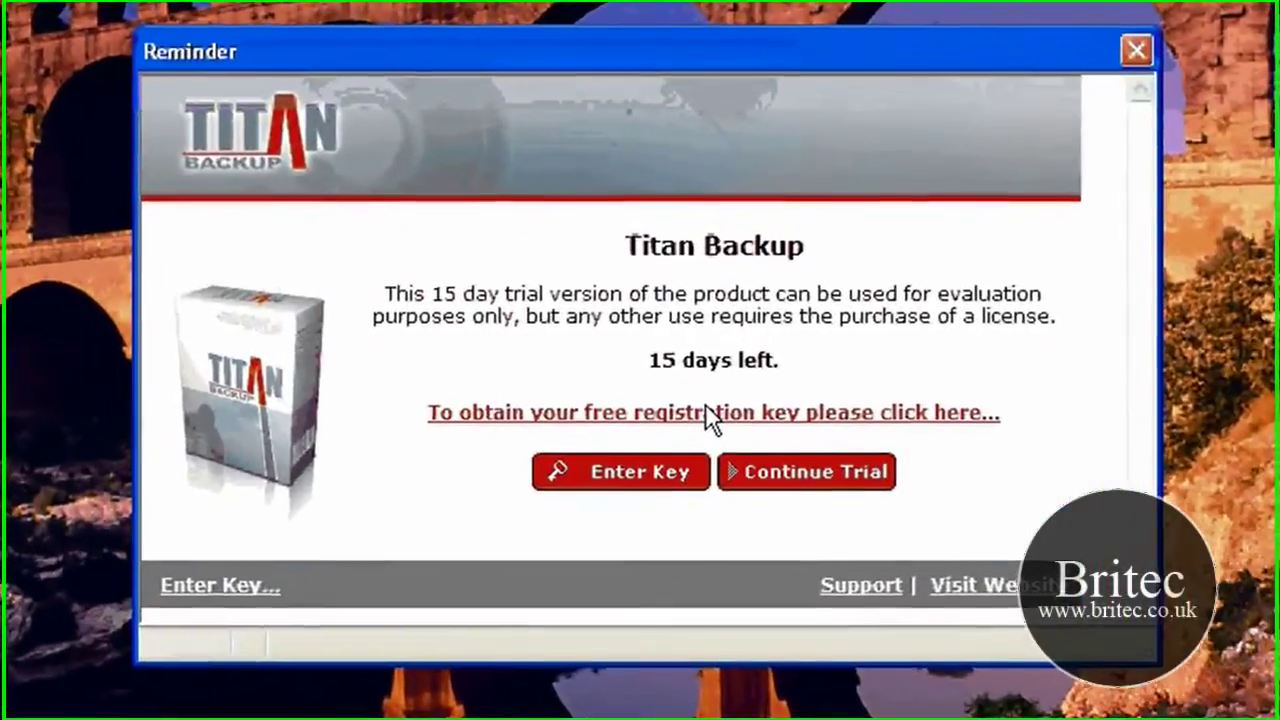
{"action": "triple_click", "coordinate": [707, 351]}
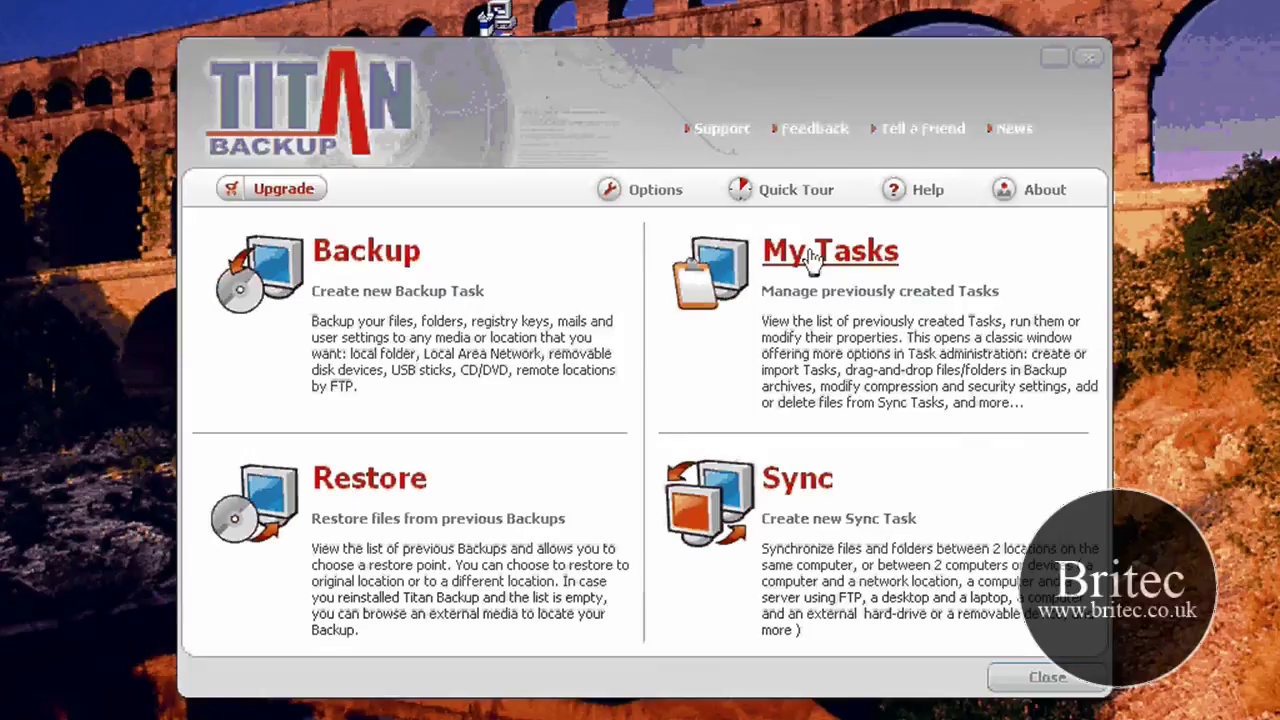
Create a new backup task named MyBackup 1, going through its General fields to the source picker.
{"action": "left_click", "coordinate": [370, 258]}
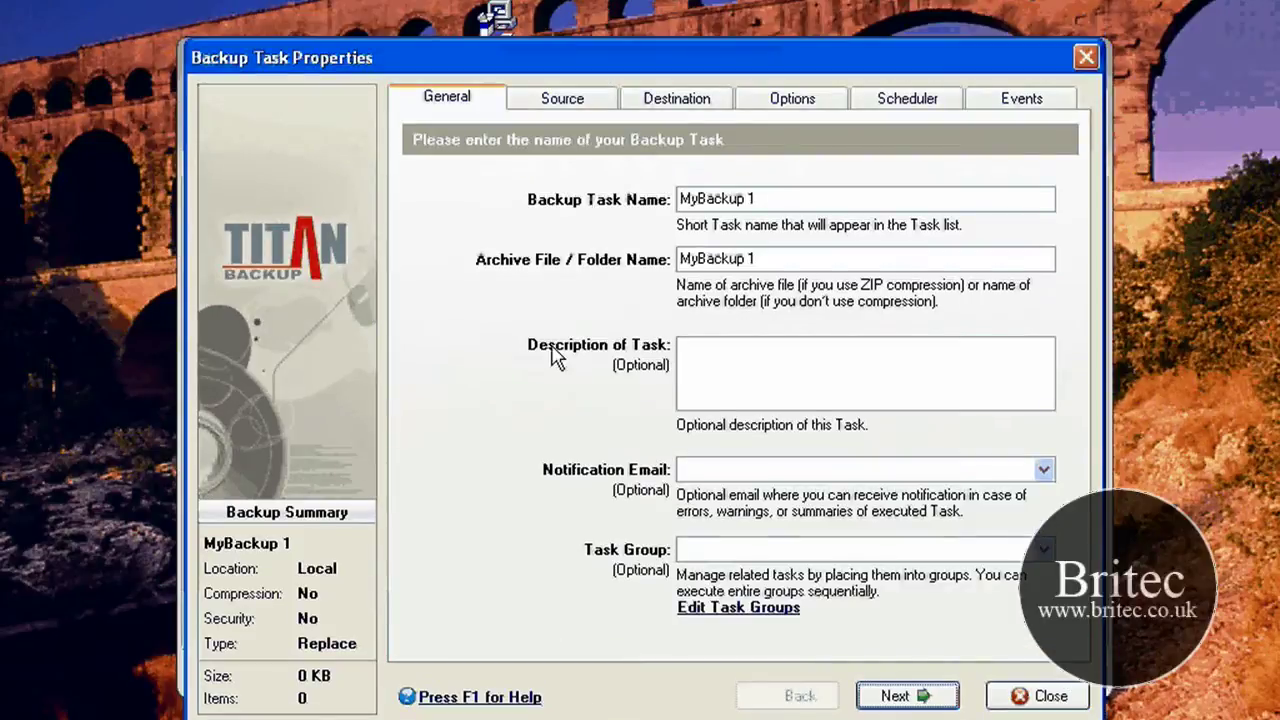
{"action": "left_click", "coordinate": [765, 200]}
{"action": "key", "text": "Tab"}
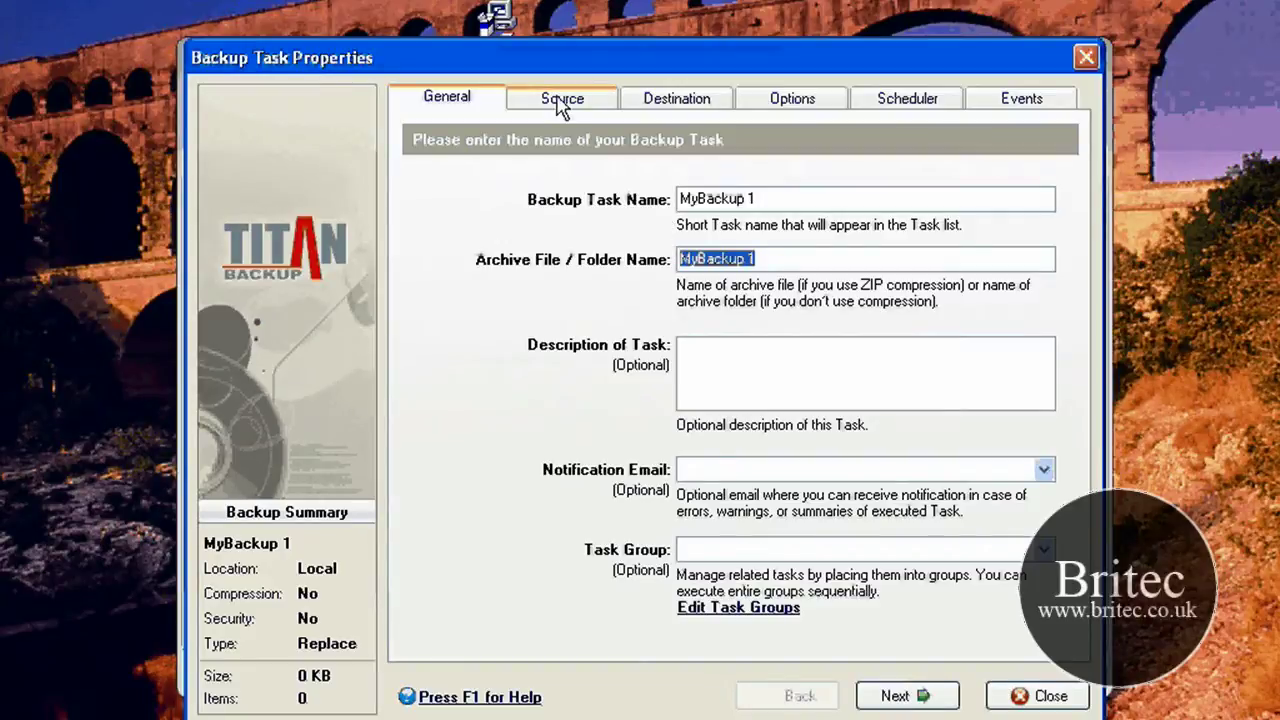
{"action": "left_click", "coordinate": [688, 352]}
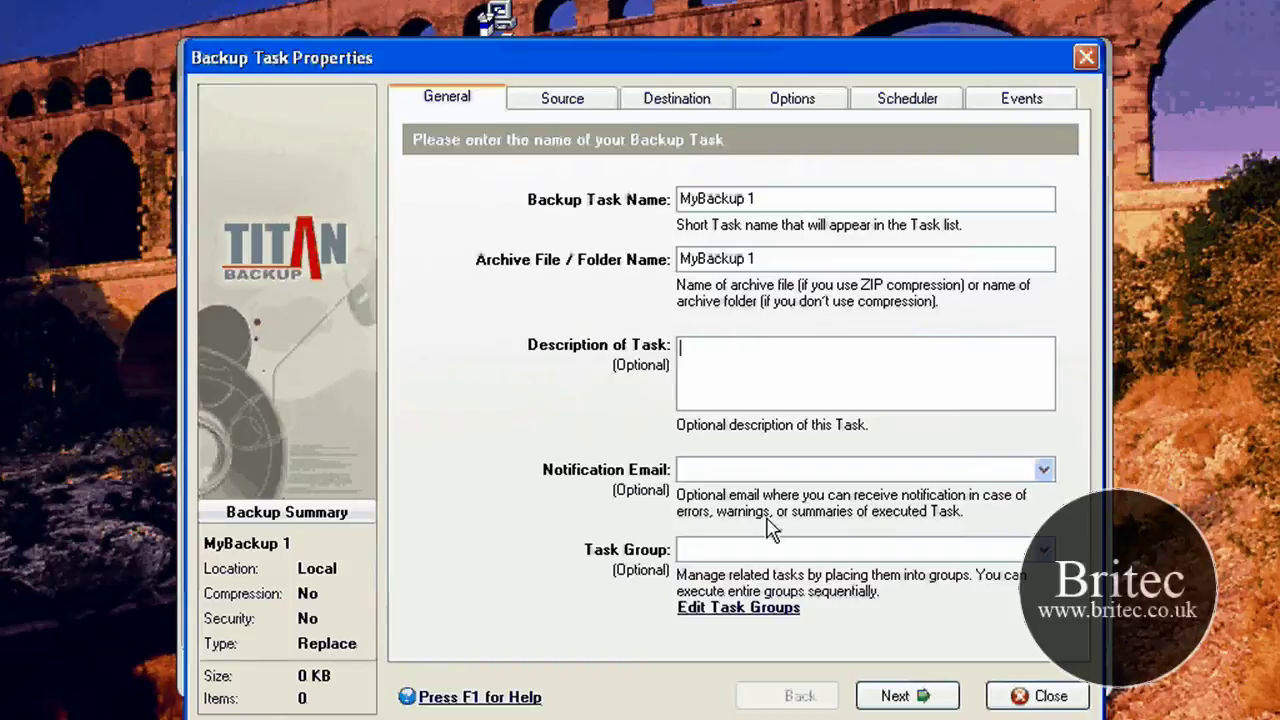
{"action": "left_click", "coordinate": [679, 474]}
{"action": "key", "text": "Return"}
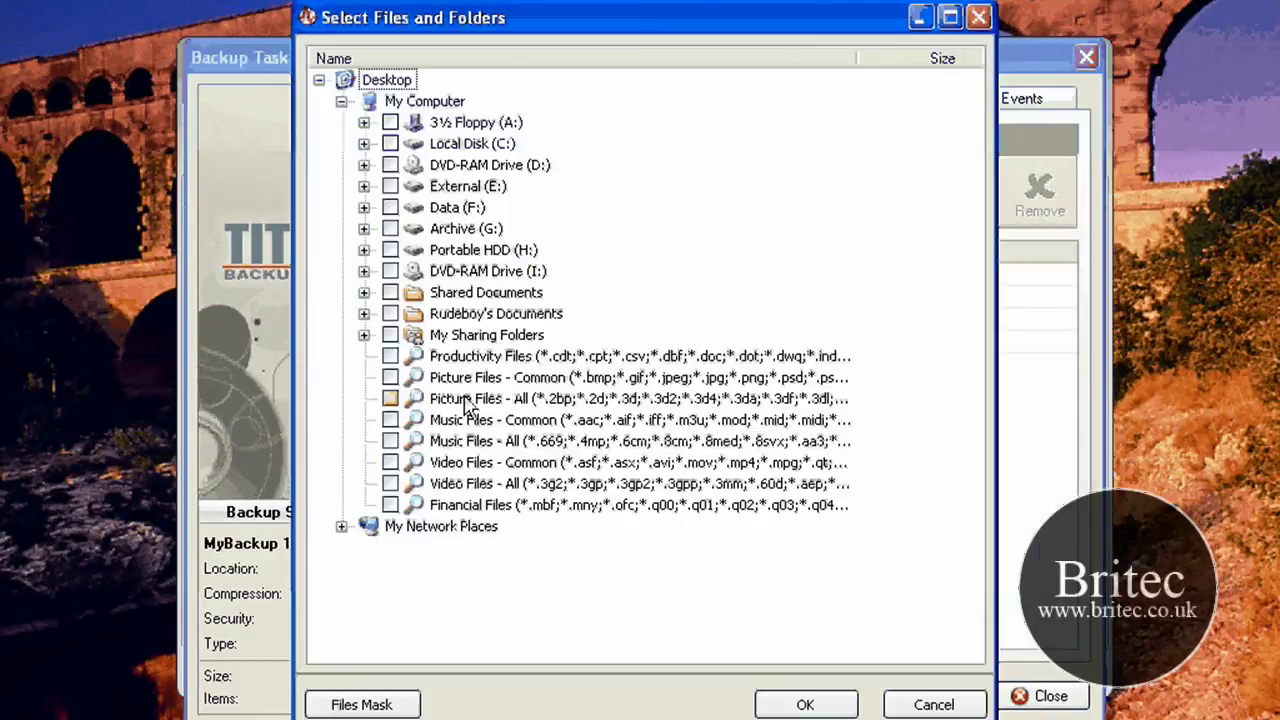
Select the whole Local Disk (C:) as source, leaving registry keys, email and user settings unadded.
{"action": "left_click", "coordinate": [390, 143]}
{"action": "left_click", "coordinate": [805, 703]}
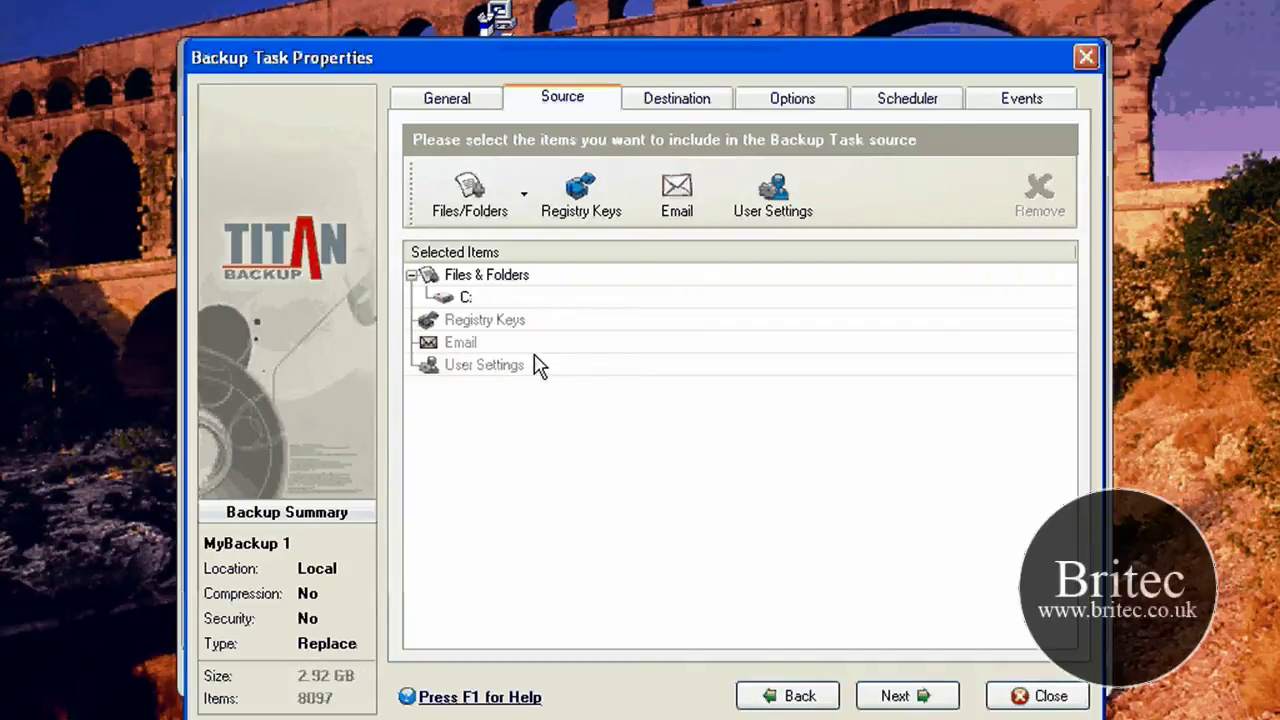
{"action": "double_click", "coordinate": [490, 320]}
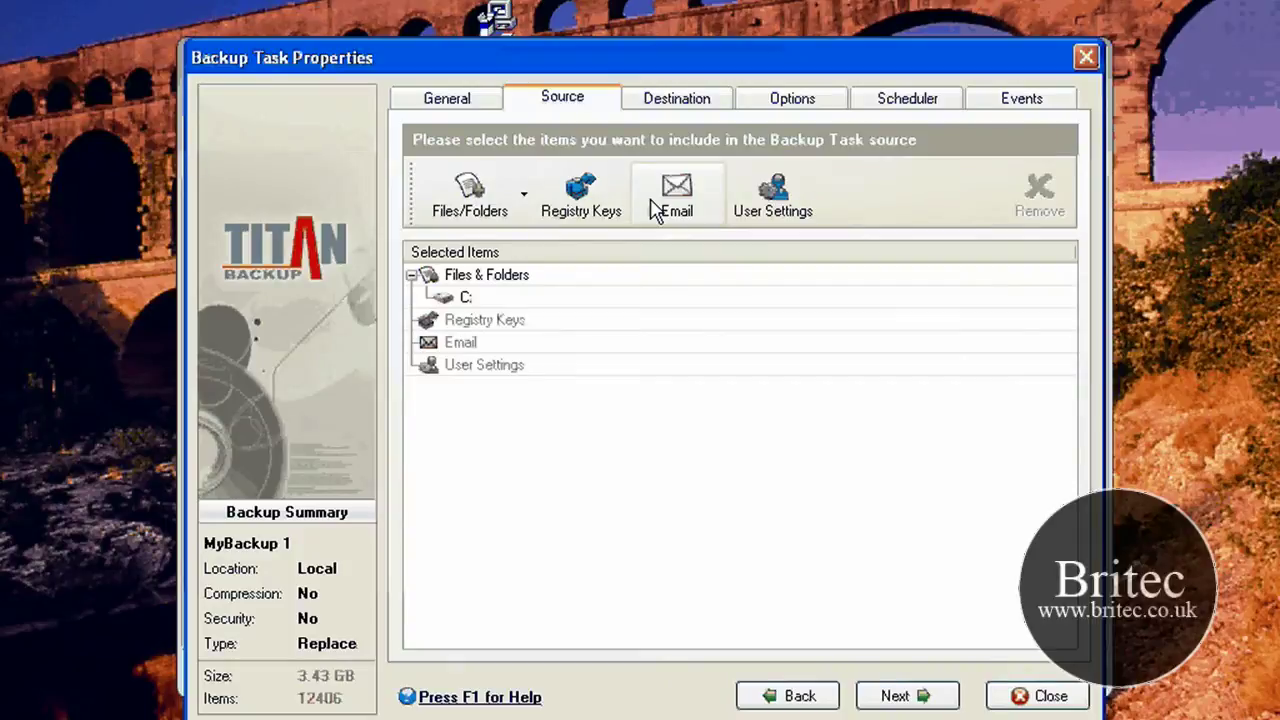
{"action": "left_click", "coordinate": [670, 195]}
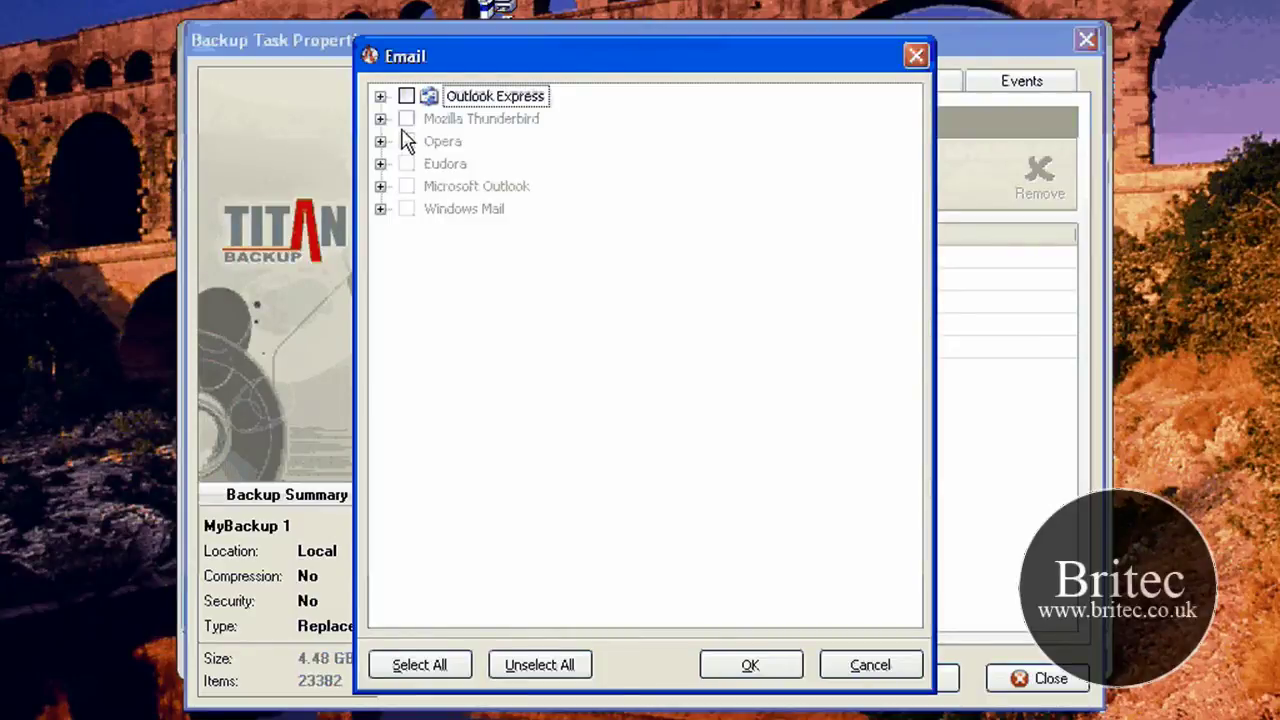
{"action": "left_click", "coordinate": [916, 57]}
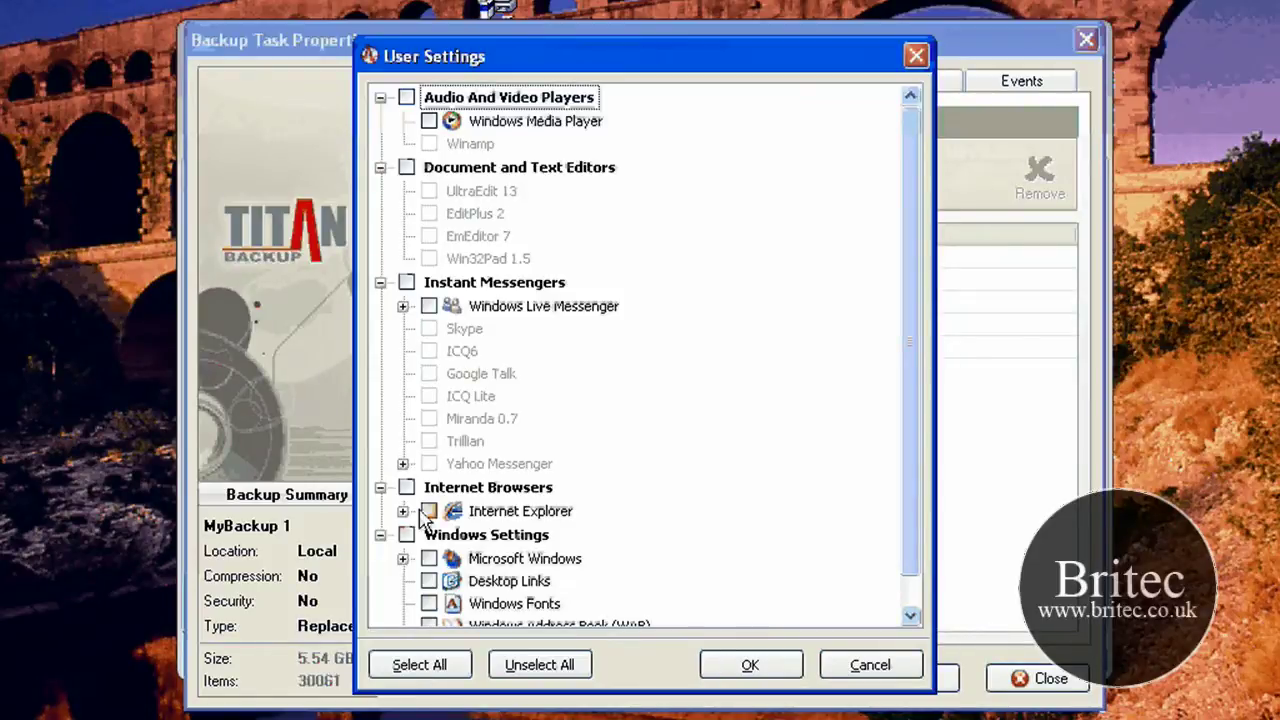
{"action": "scroll", "coordinate": [552, 386], "scroll_direction": "down", "scroll_amount": 1}
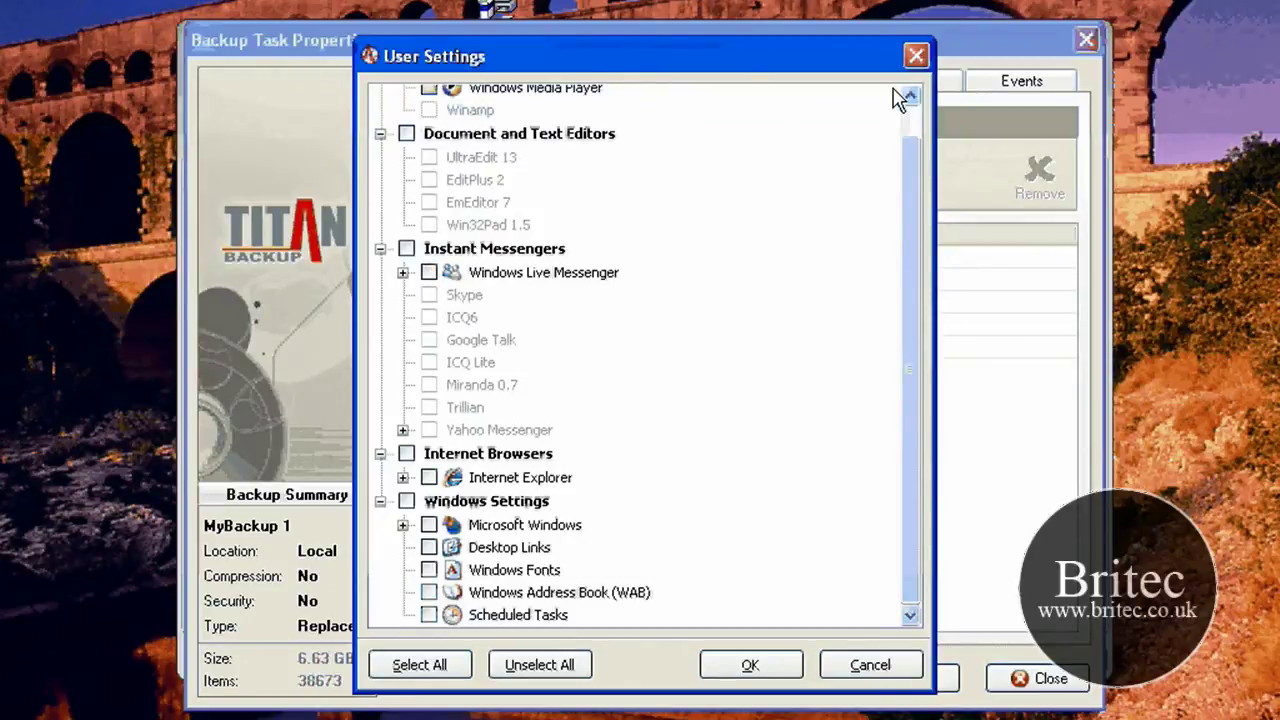
{"action": "left_click", "coordinate": [916, 56]}
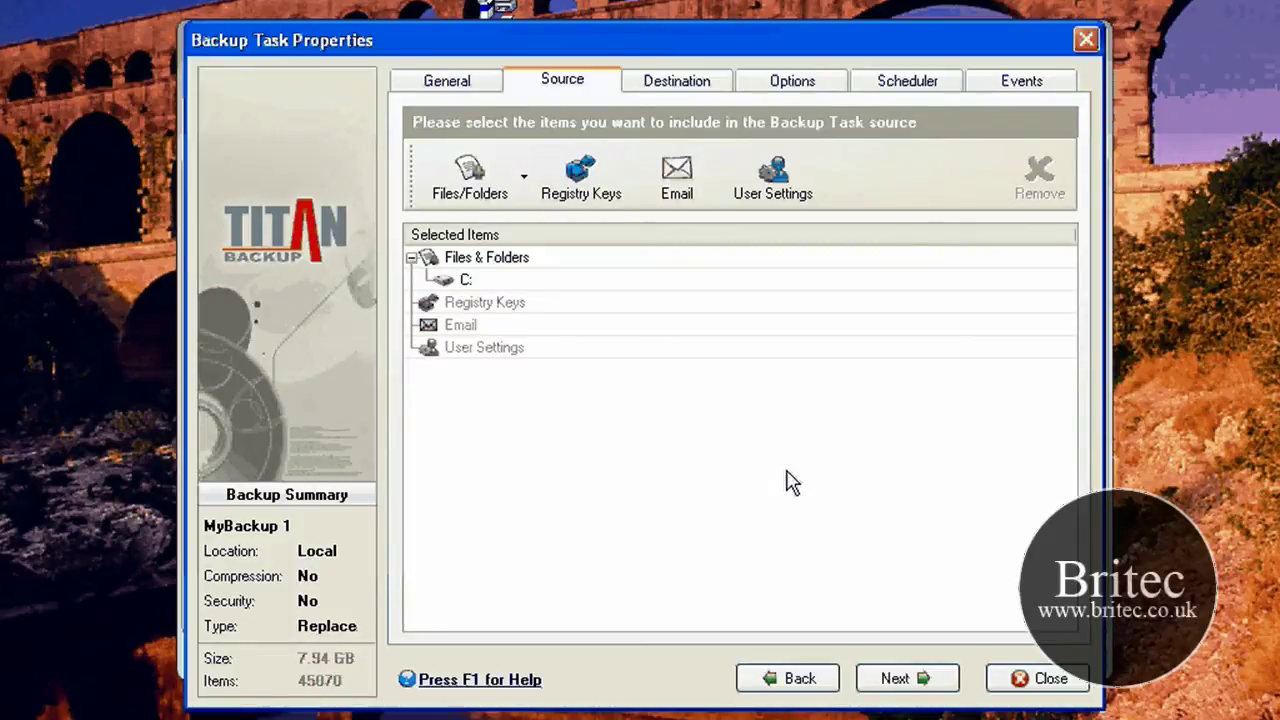
{"action": "left_click", "coordinate": [880, 678]}
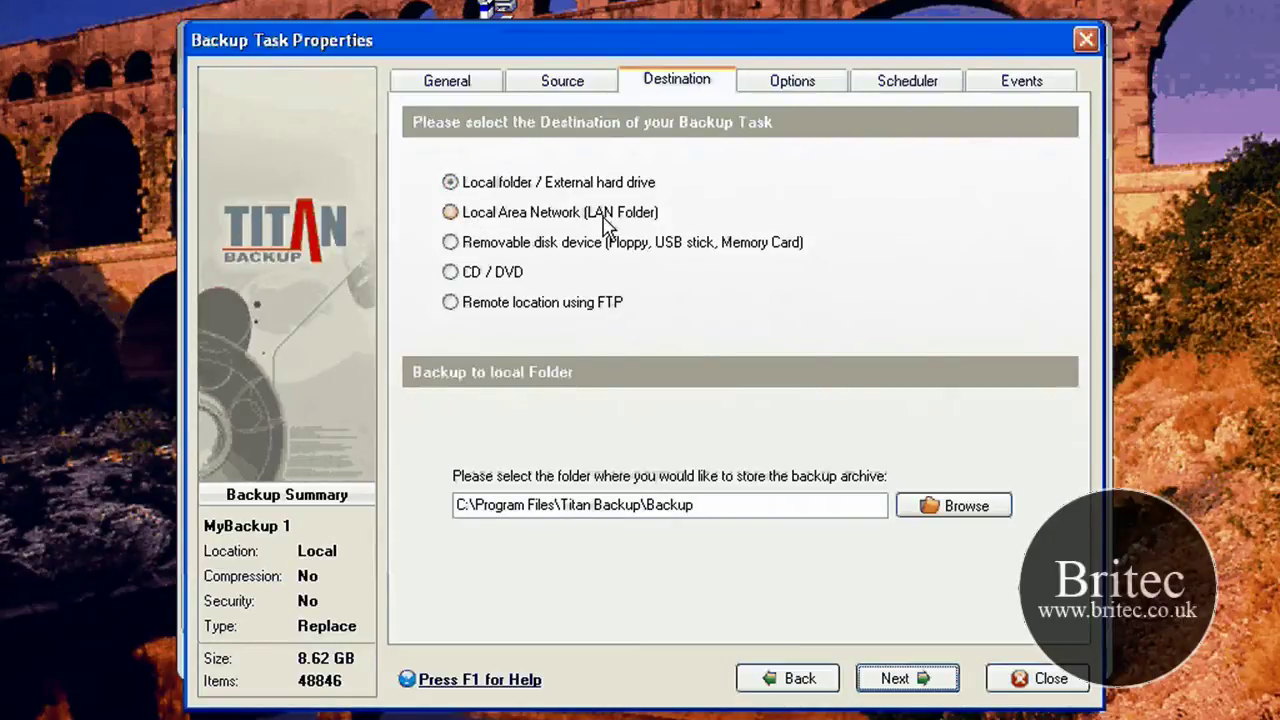
{"action": "left_click", "coordinate": [595, 220]}
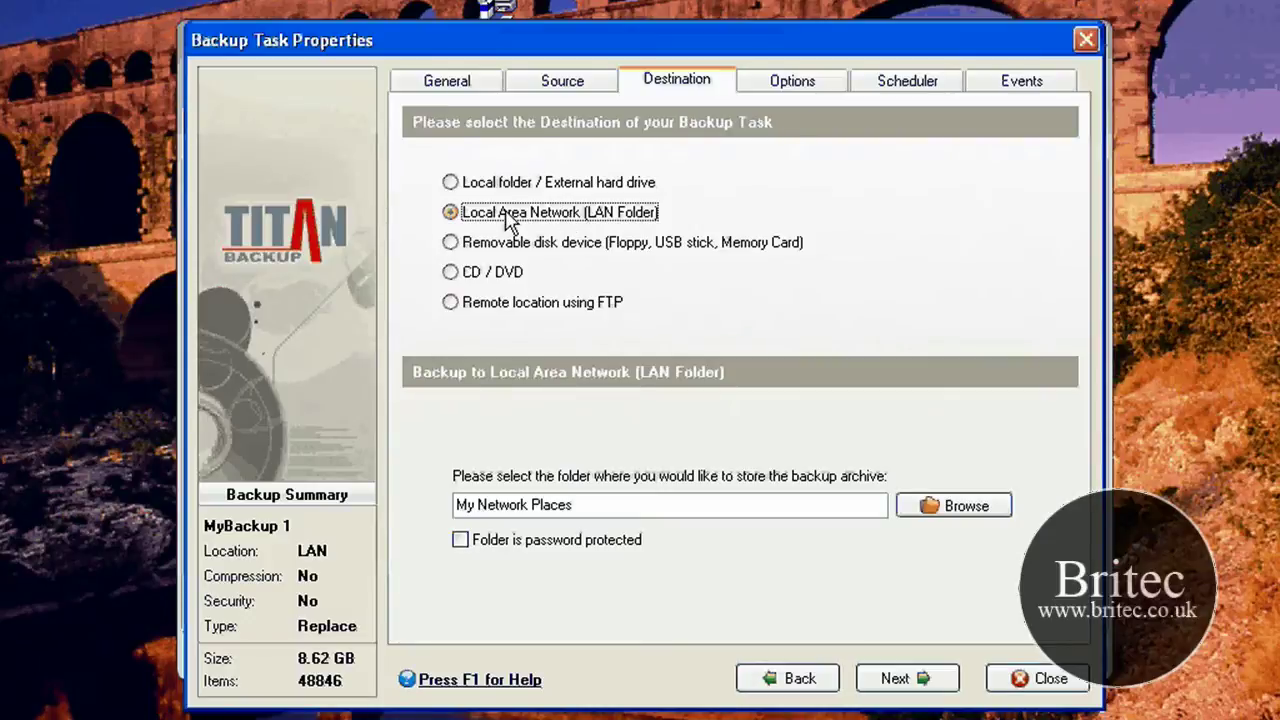
{"action": "left_click", "coordinate": [533, 246]}
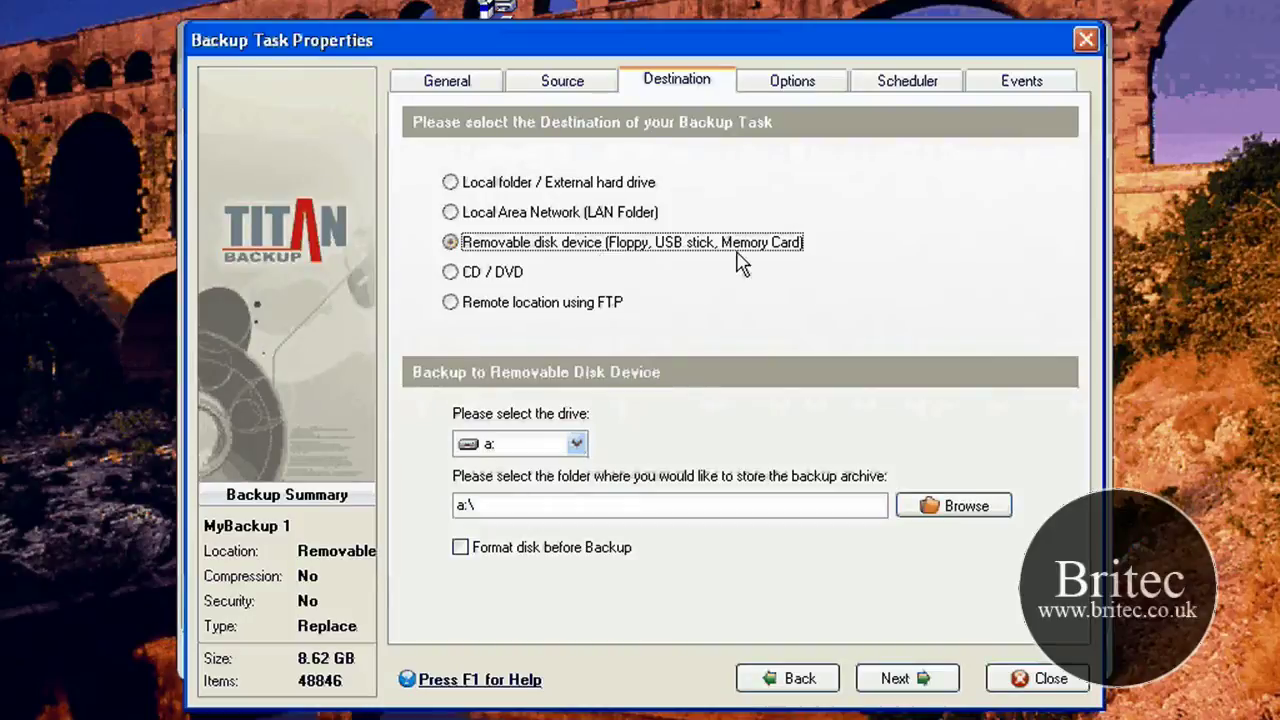
{"action": "key", "text": "Down"}
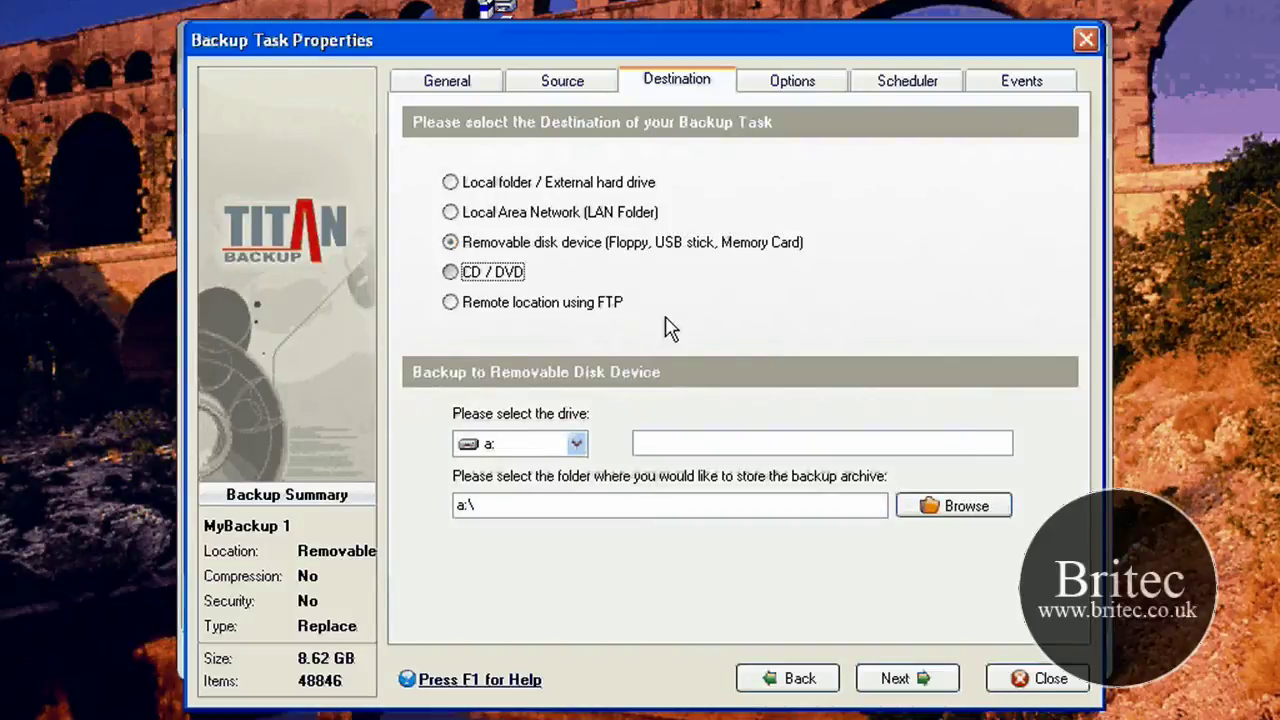
{"action": "left_click", "coordinate": [547, 307]}
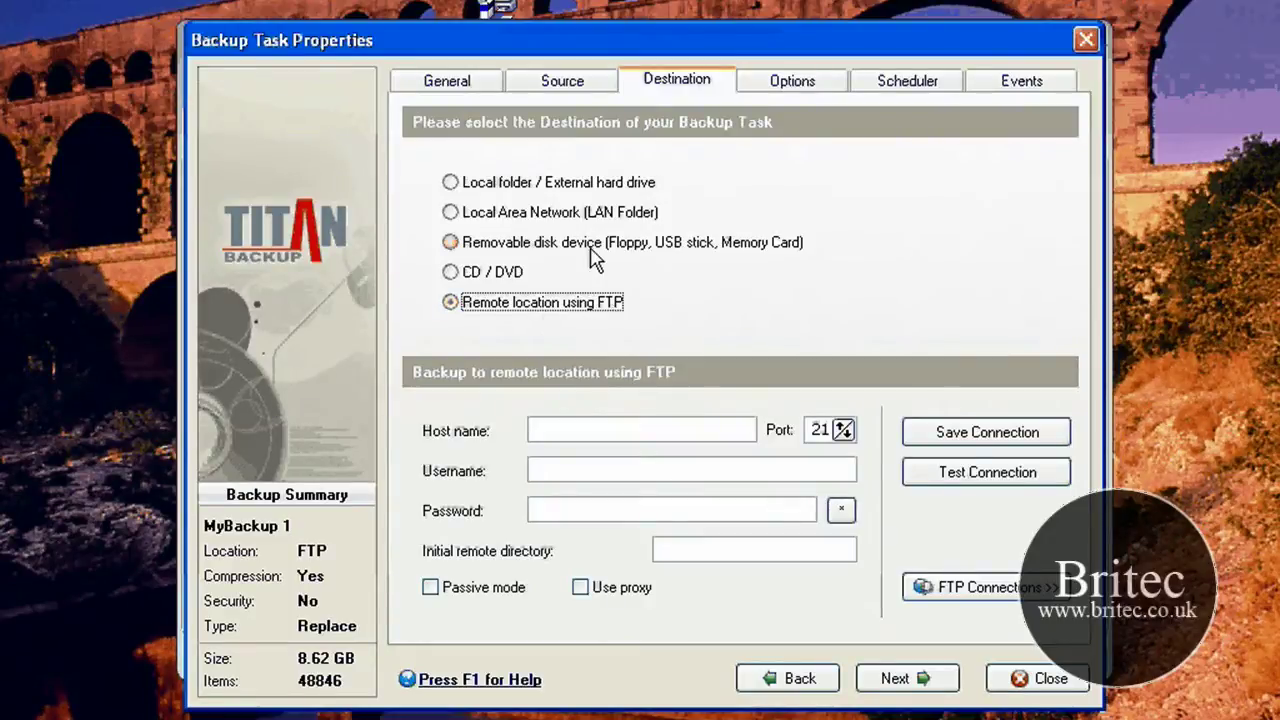
{"action": "left_click", "coordinate": [467, 278]}
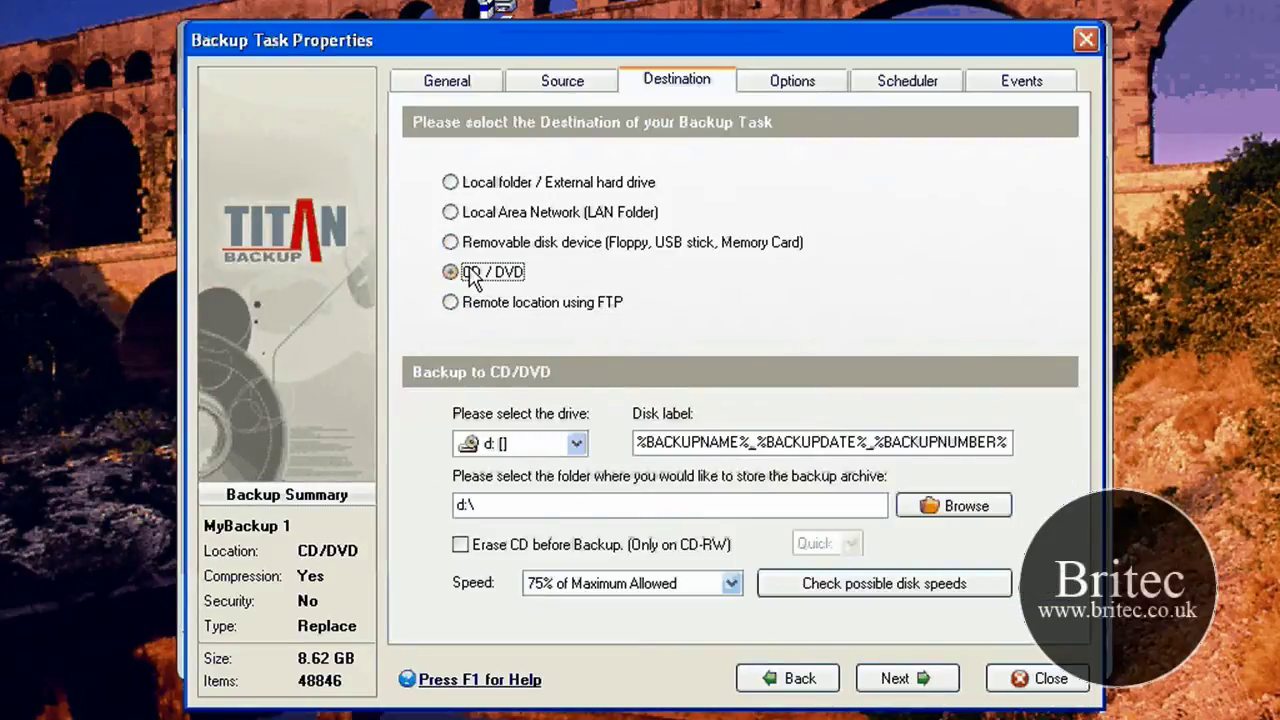
{"action": "left_click", "coordinate": [459, 184]}
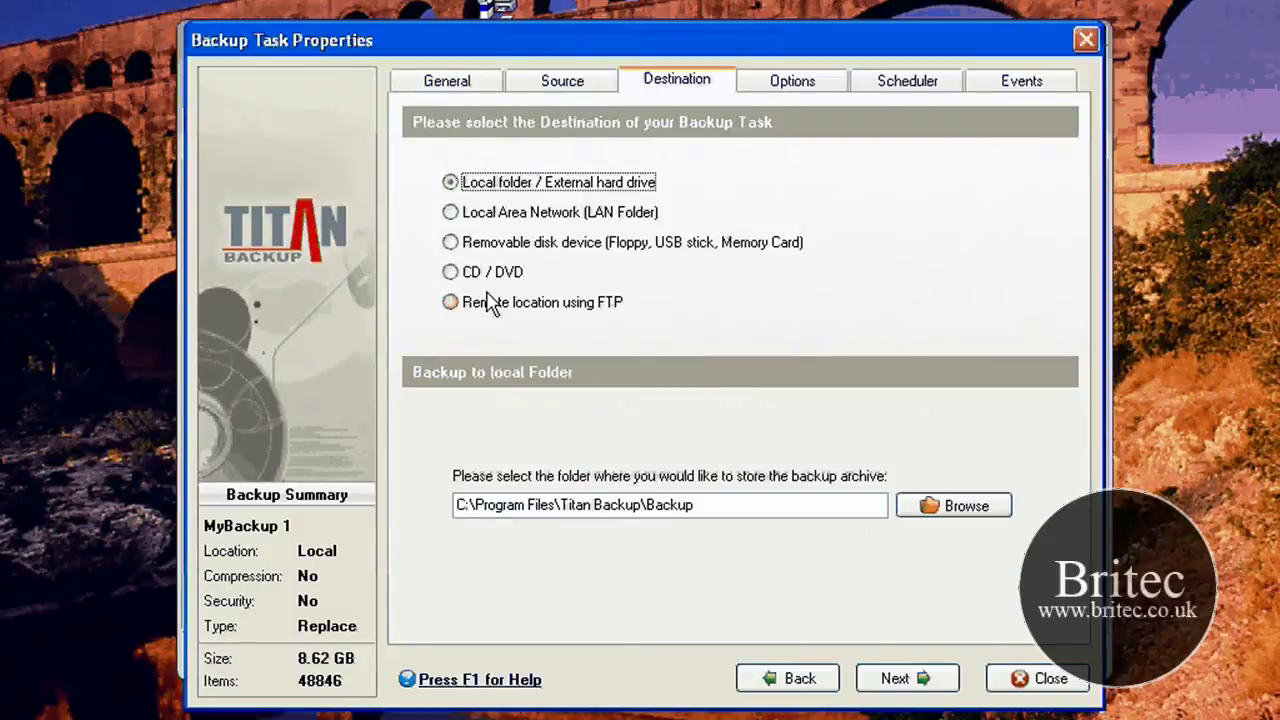
Set the backup destination to the My Backup folder on External (E:).
{"action": "double_click", "coordinate": [462, 504]}
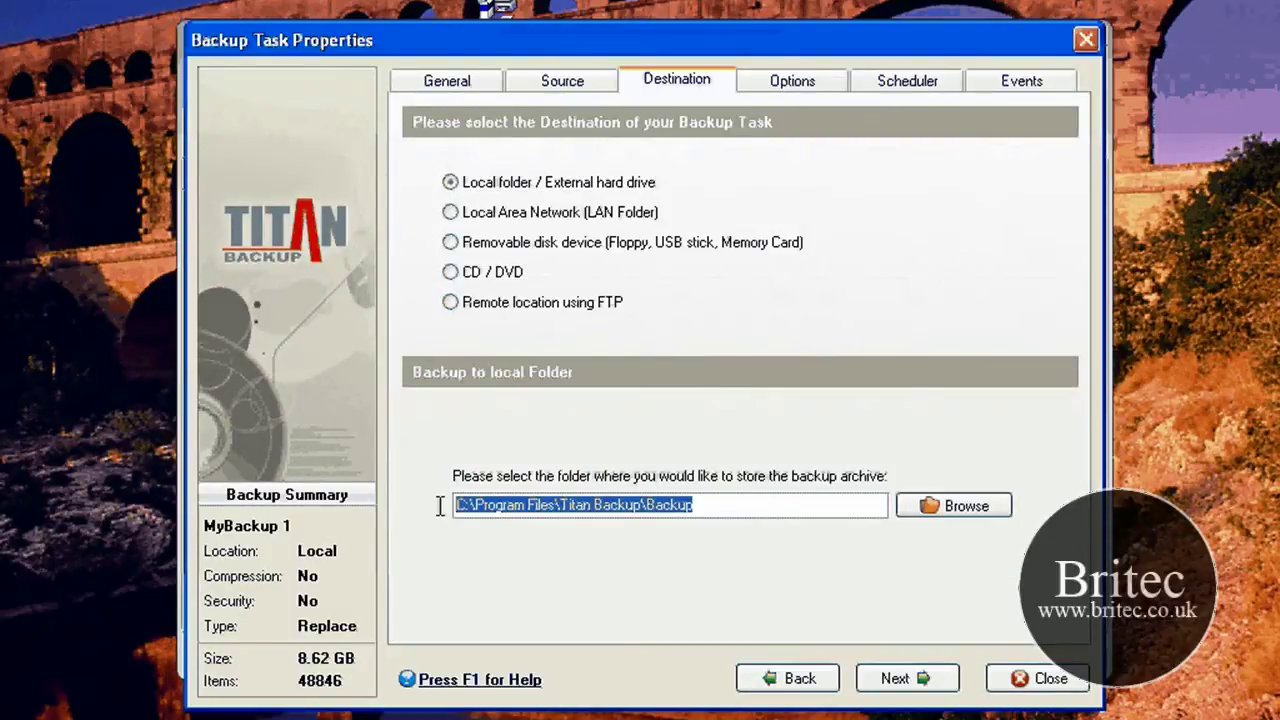
{"action": "left_click", "coordinate": [946, 508]}
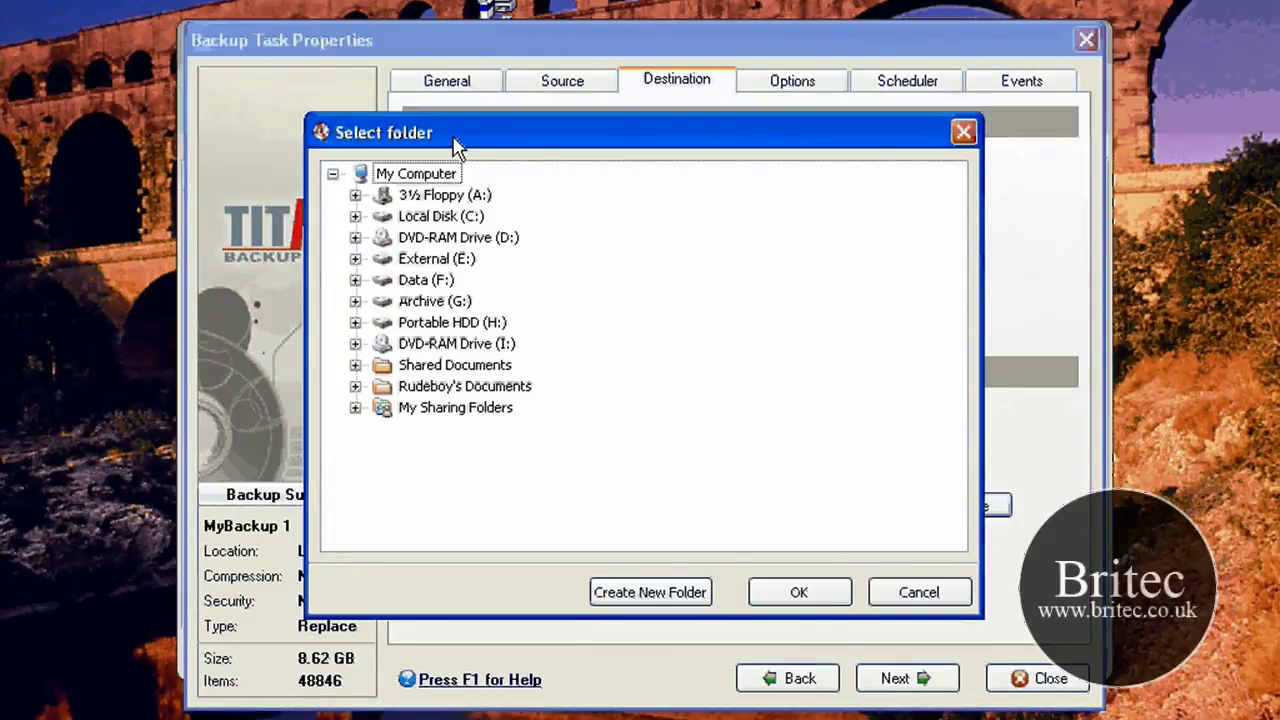
{"action": "left_click_drag", "start_coordinate": [455, 145], "coordinate": [561, 106]}
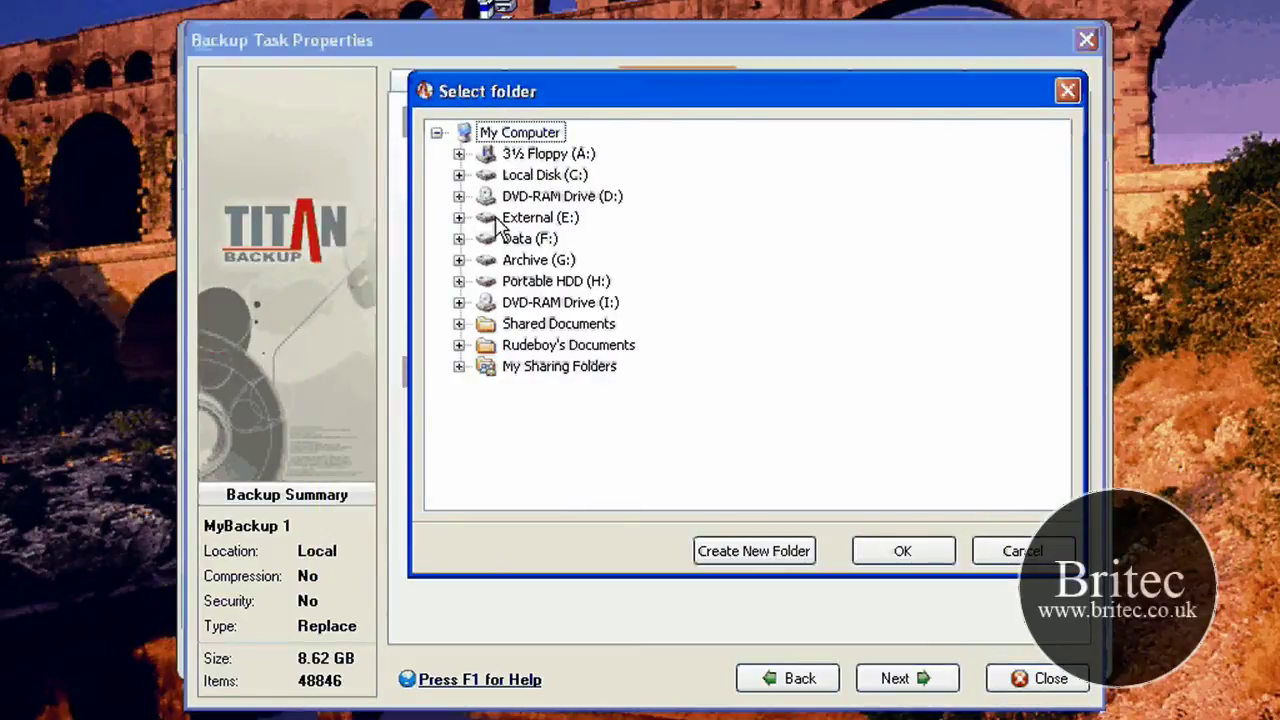
{"action": "double_click", "coordinate": [533, 219]}
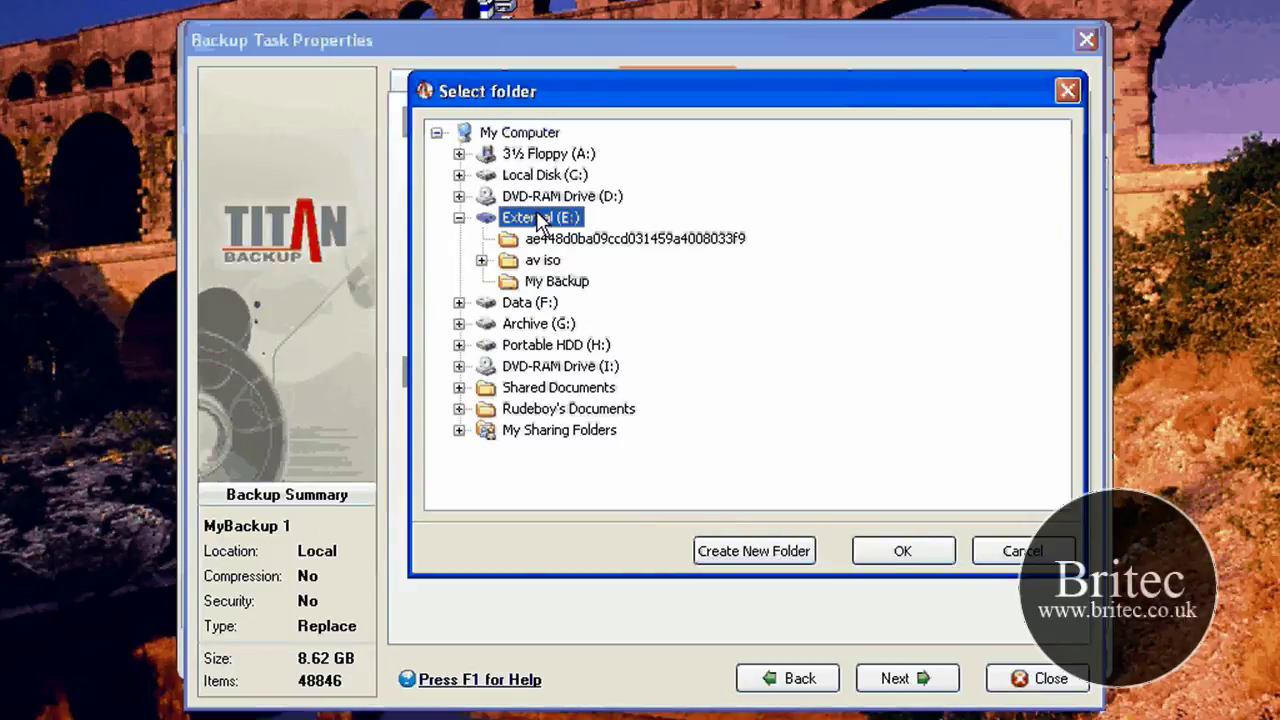
{"action": "left_click", "coordinate": [557, 281]}
{"action": "key", "text": "Return"}
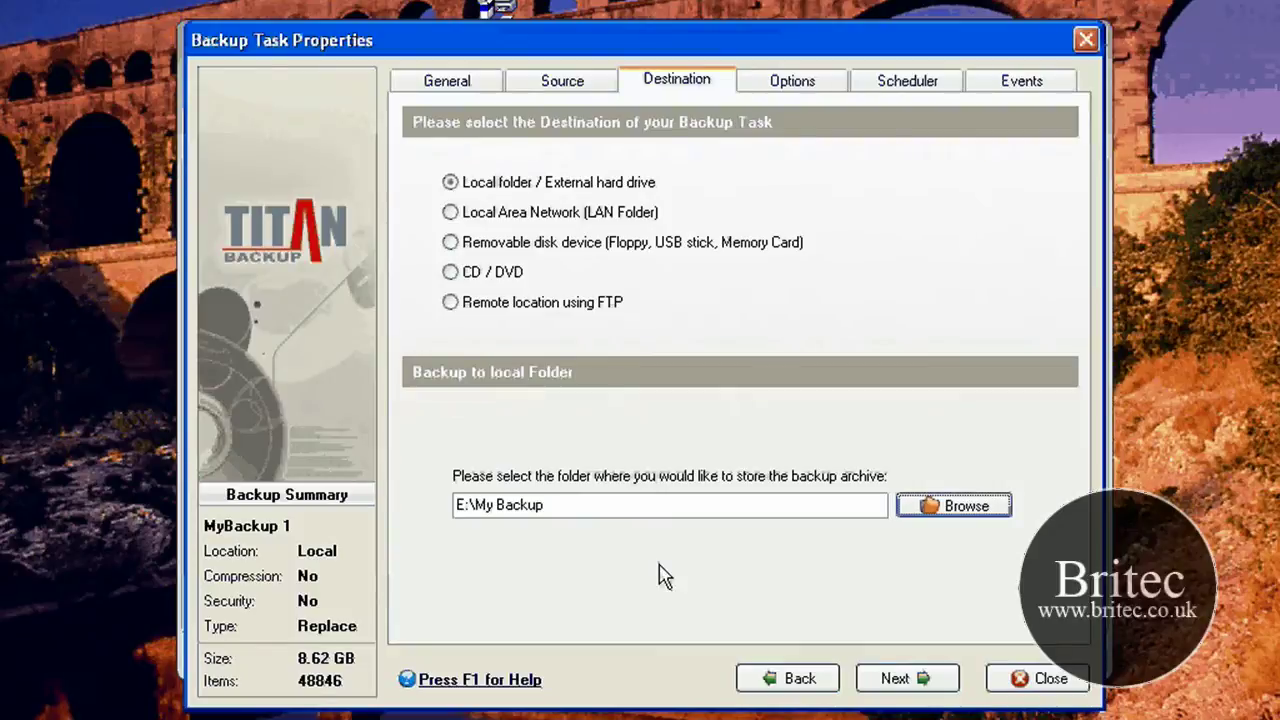
{"action": "key", "text": "alt+n"}
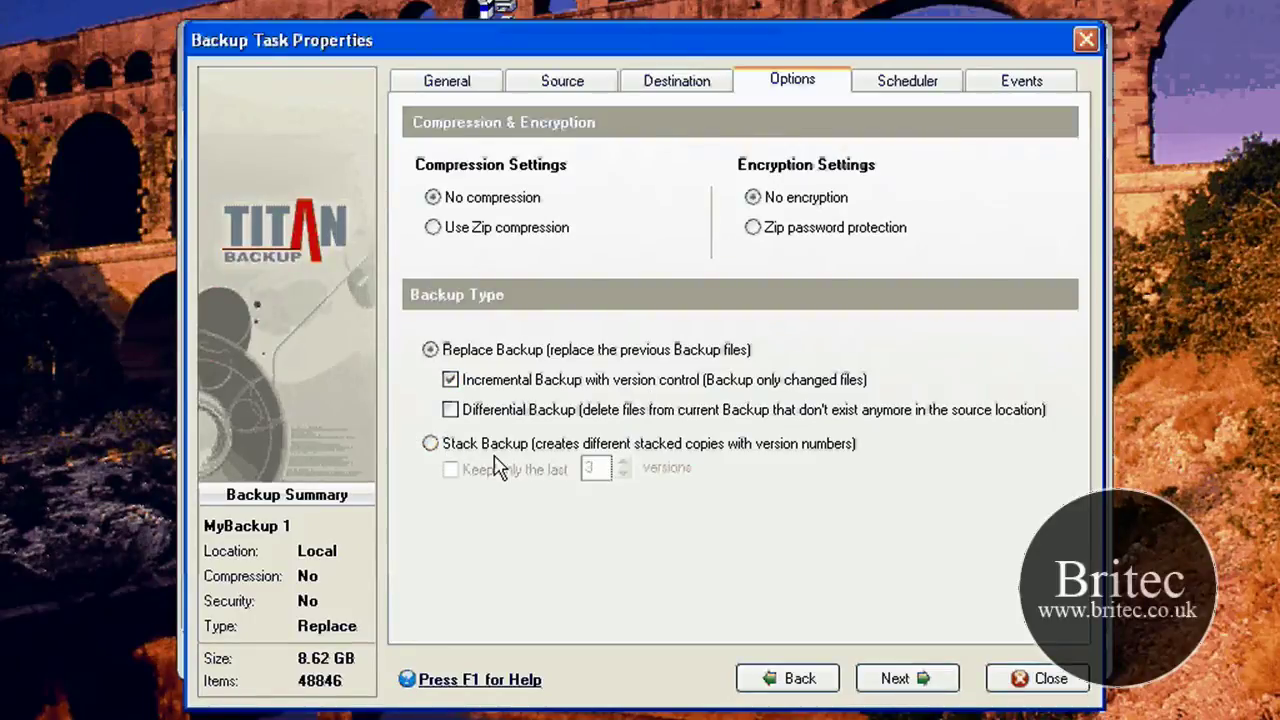
Uncheck Incremental Backup with version control on the Options page.
{"action": "left_click", "coordinate": [451, 381]}
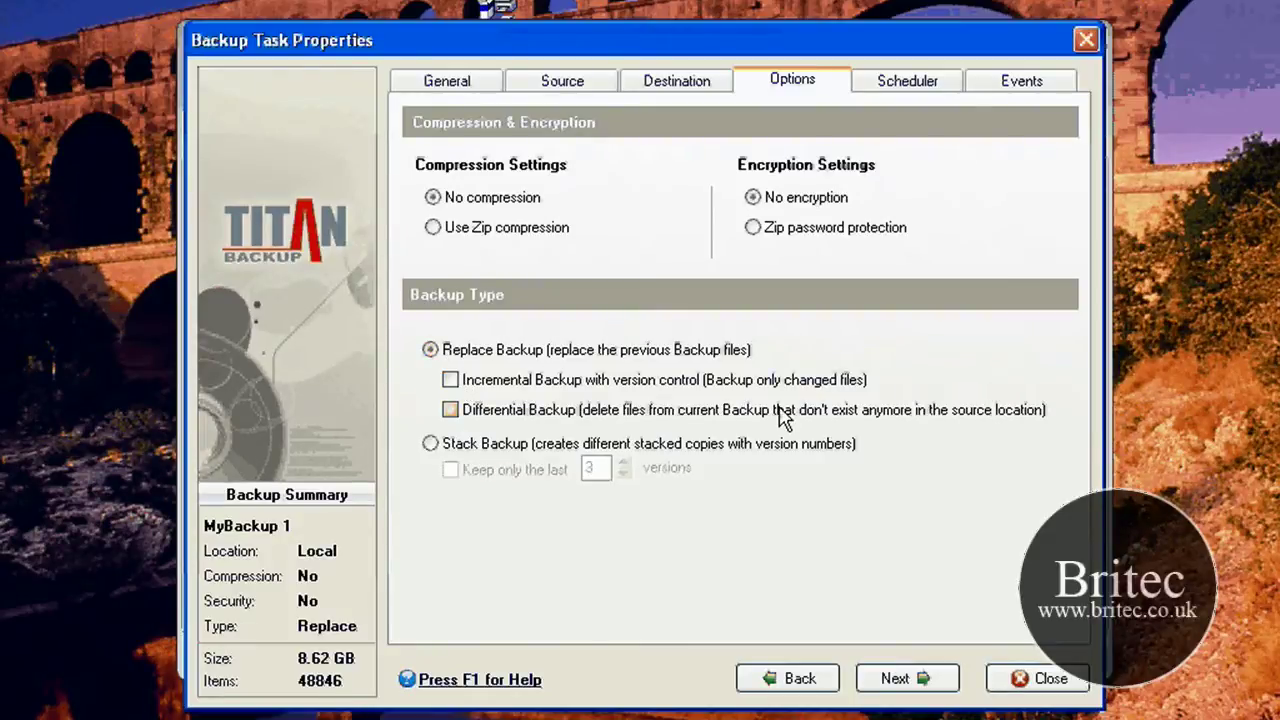
{"action": "key", "text": "Return"}
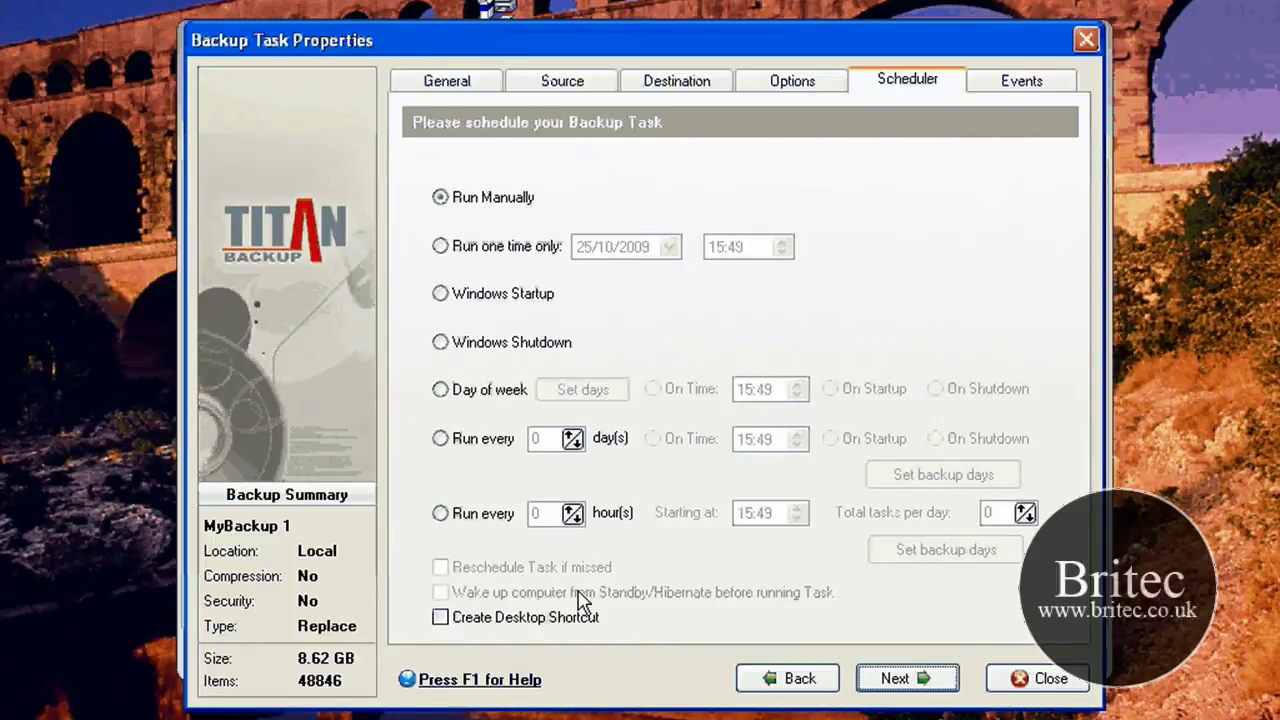
Leave the schedule at Run Manually and enable Verify Backup on the Events page.
{"action": "key", "text": "Return"}
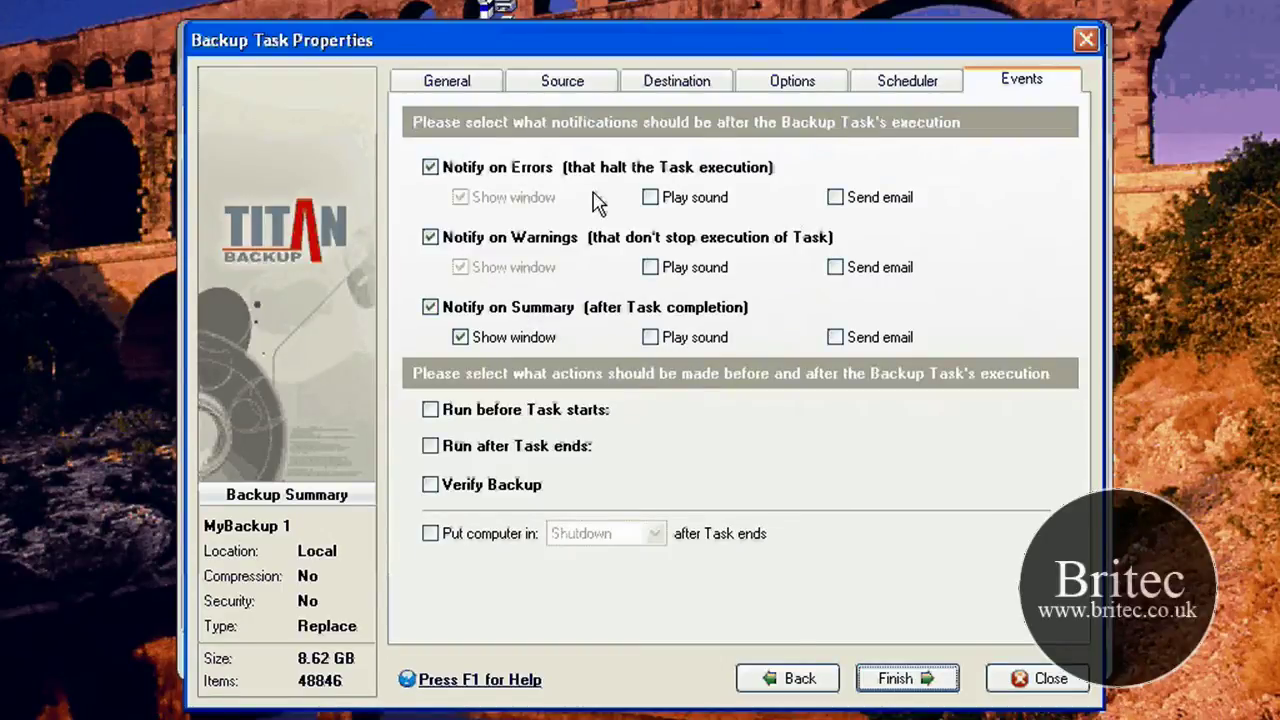
{"action": "left_click", "coordinate": [431, 486]}
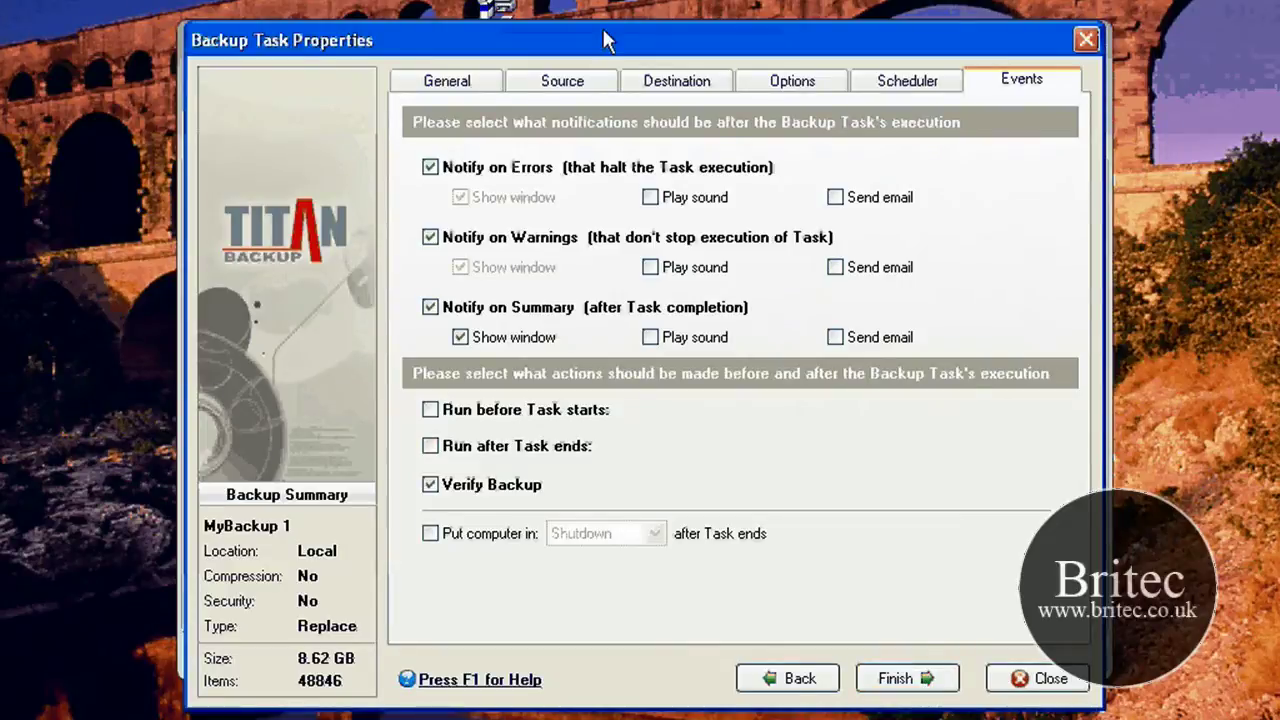
{"action": "left_click_drag", "start_coordinate": [611, 40], "coordinate": [596, 47]}
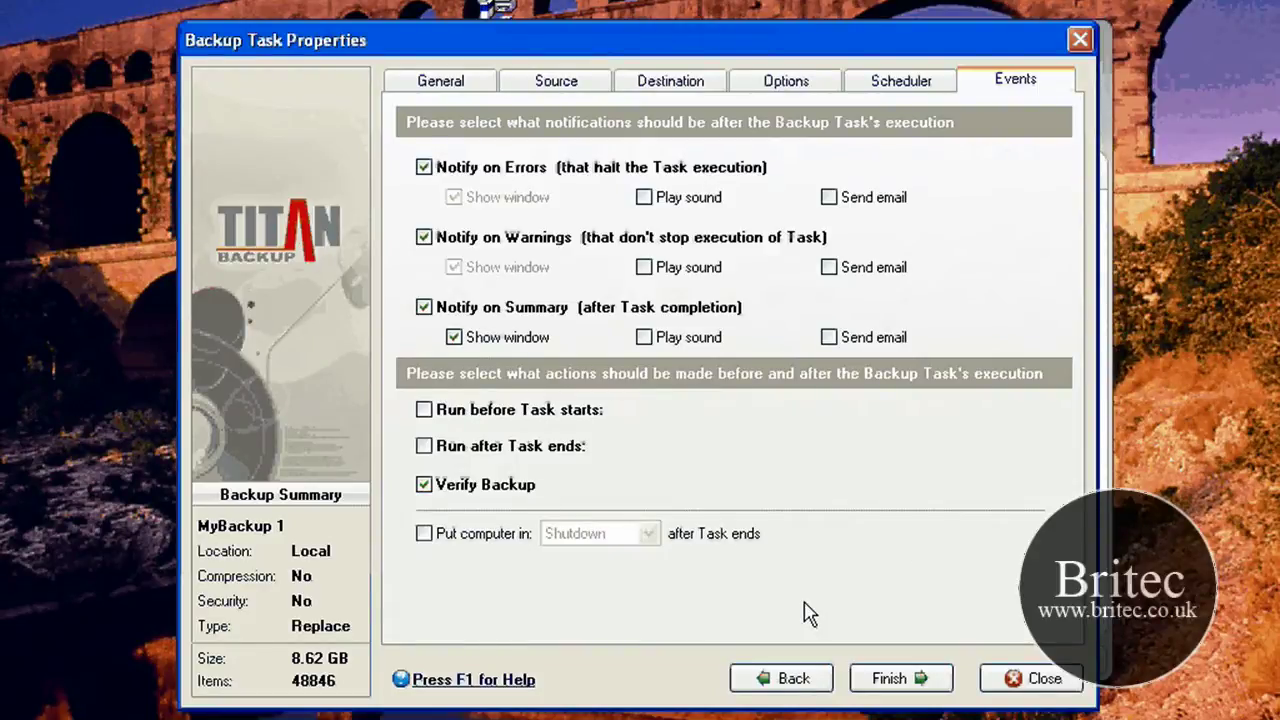
Abandon the unfinished MyBackup 1 task and dismiss the Restore dialog without restoring.
{"action": "left_click", "coordinate": [1040, 679]}
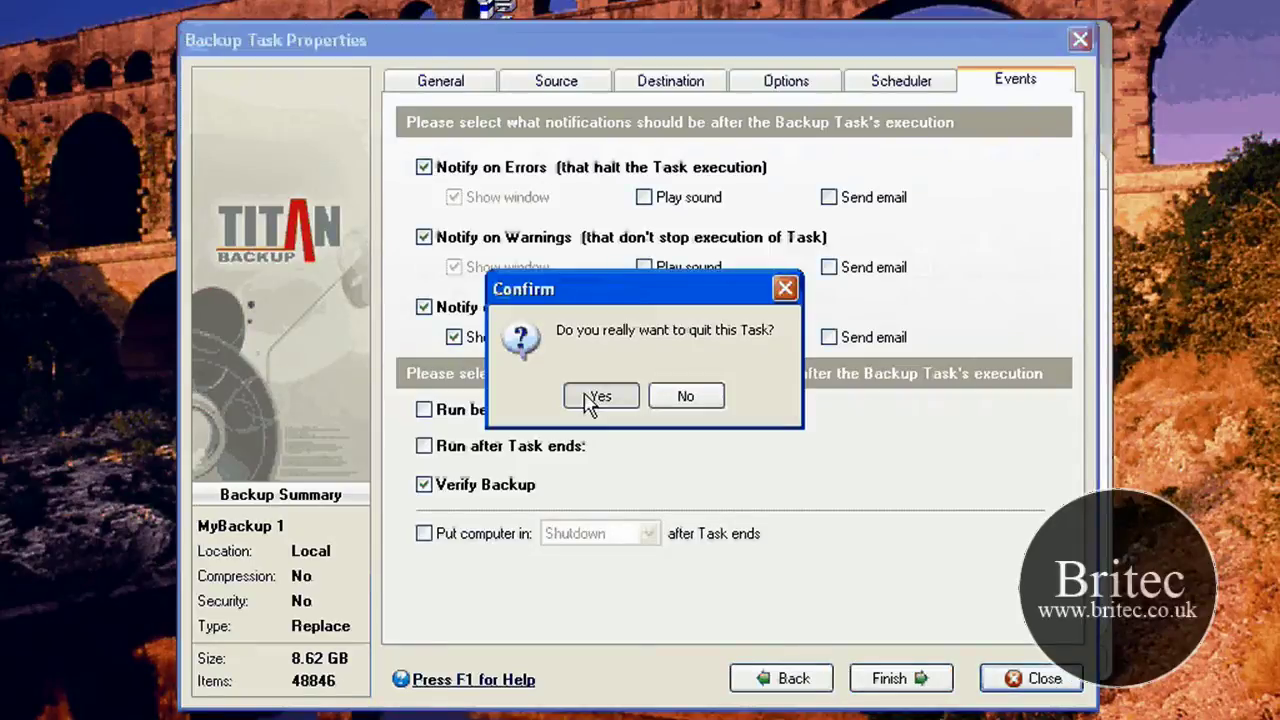
{"action": "left_click", "coordinate": [595, 398]}
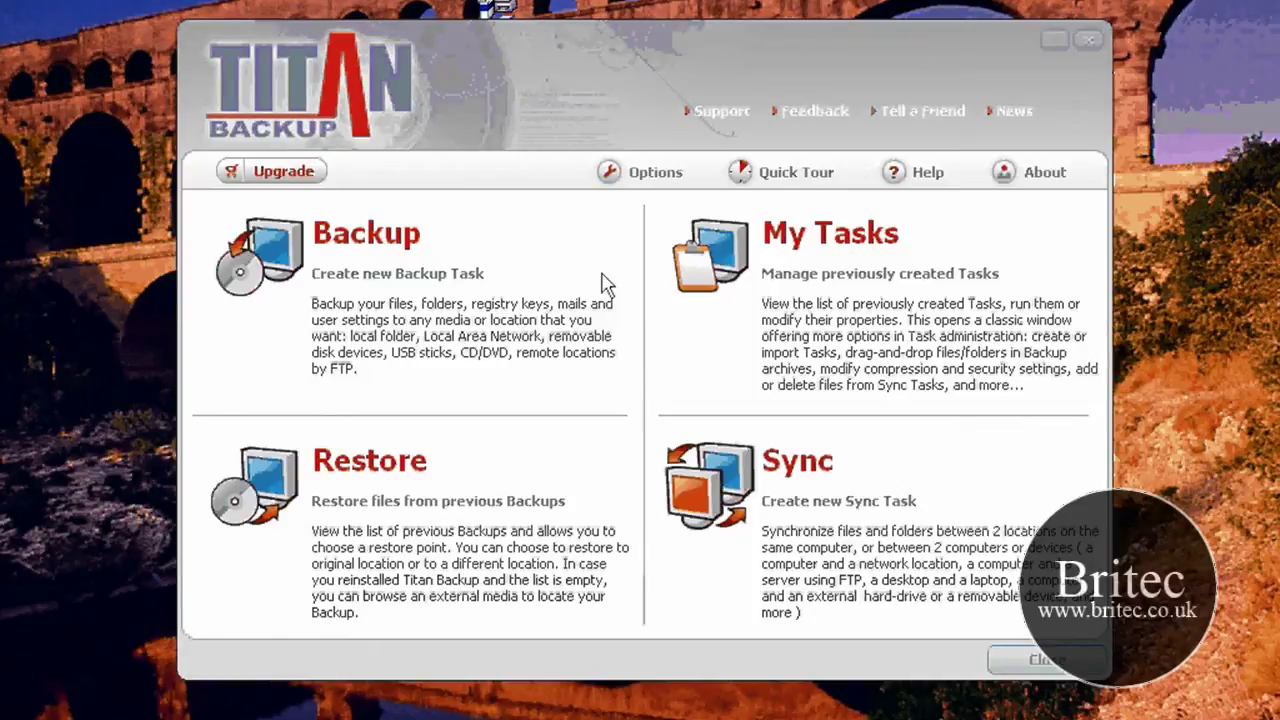
{"action": "left_click", "coordinate": [302, 511]}
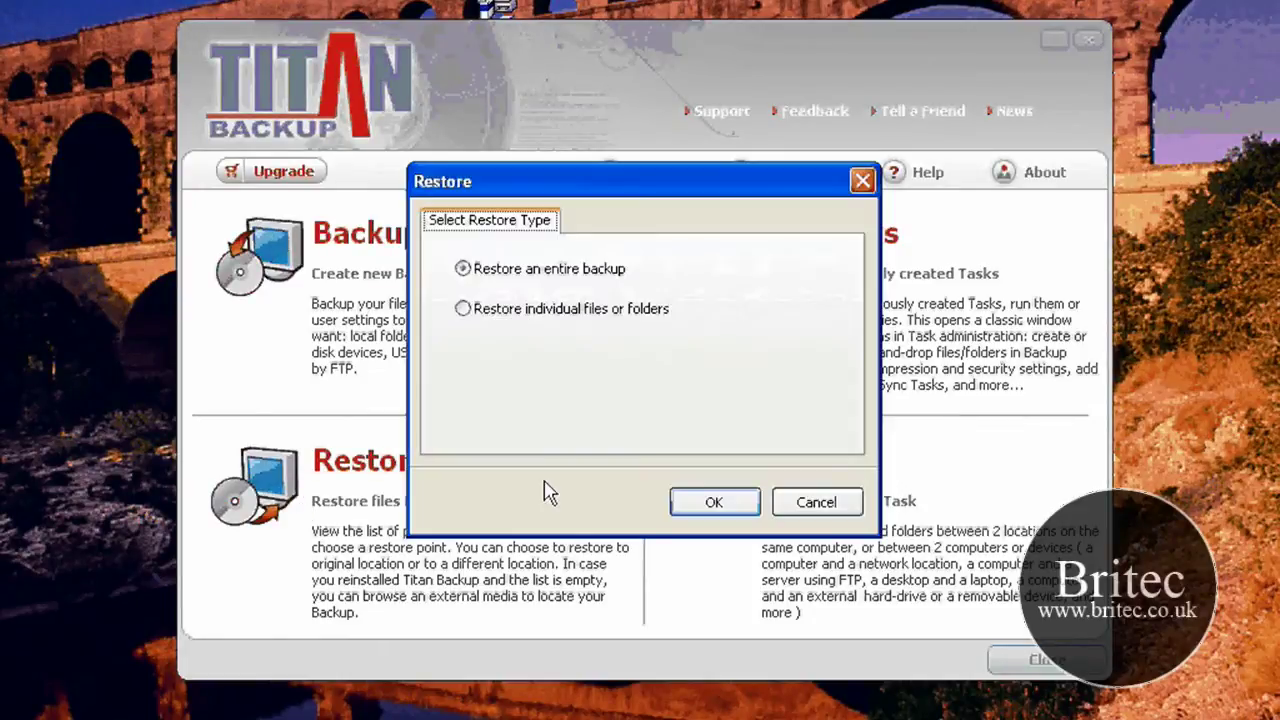
{"action": "left_click", "coordinate": [816, 505]}
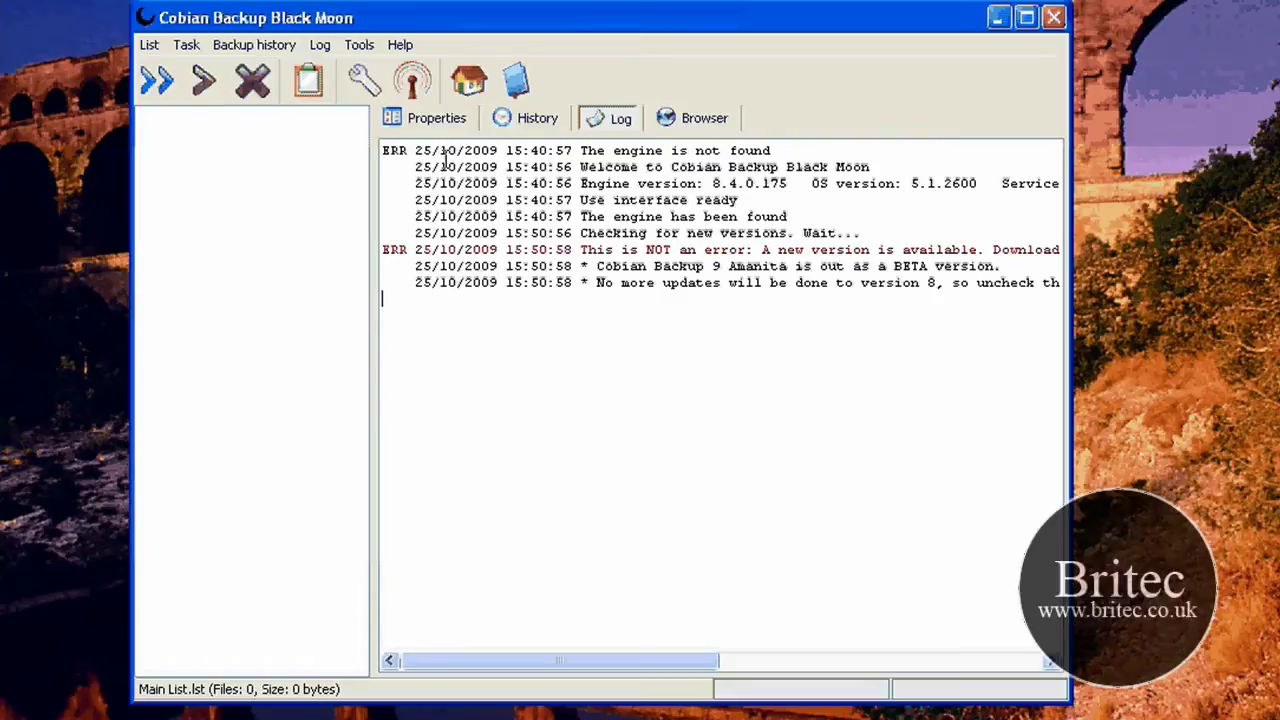
{"action": "left_click", "coordinate": [282, 45]}
{"action": "mouse_move", "coordinate": [359, 45]}
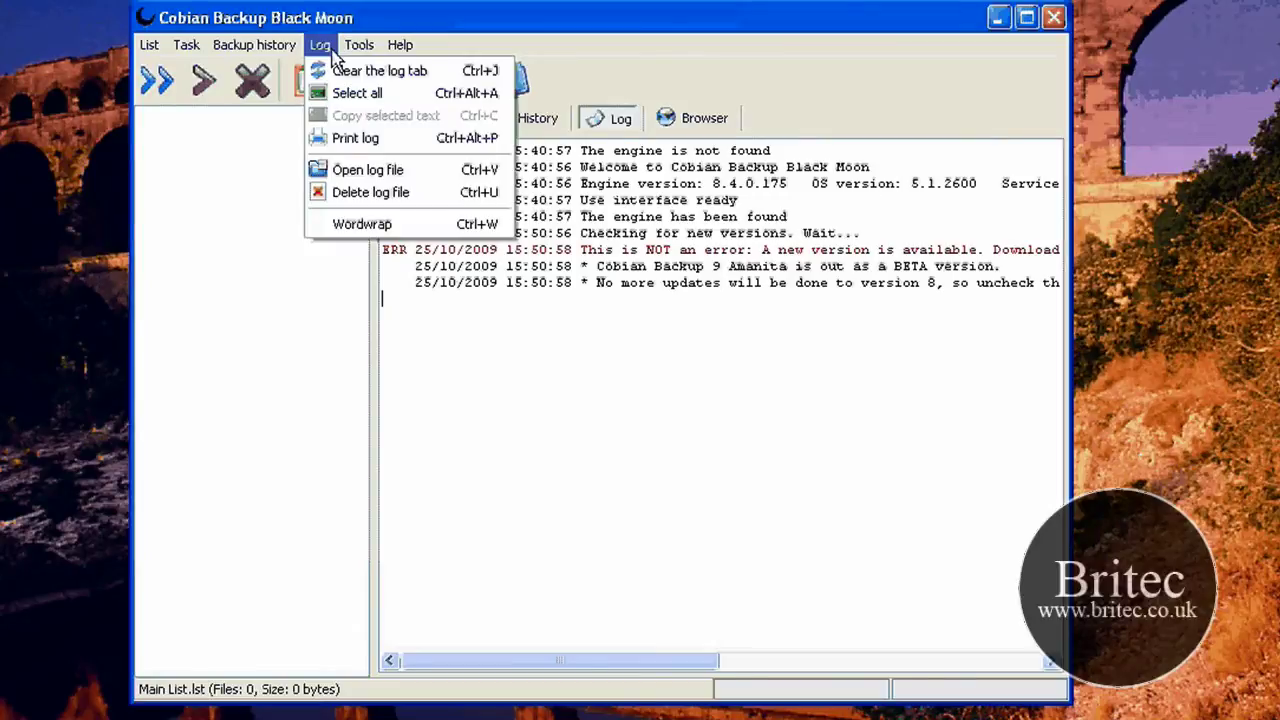
{"action": "mouse_move", "coordinate": [183, 50]}
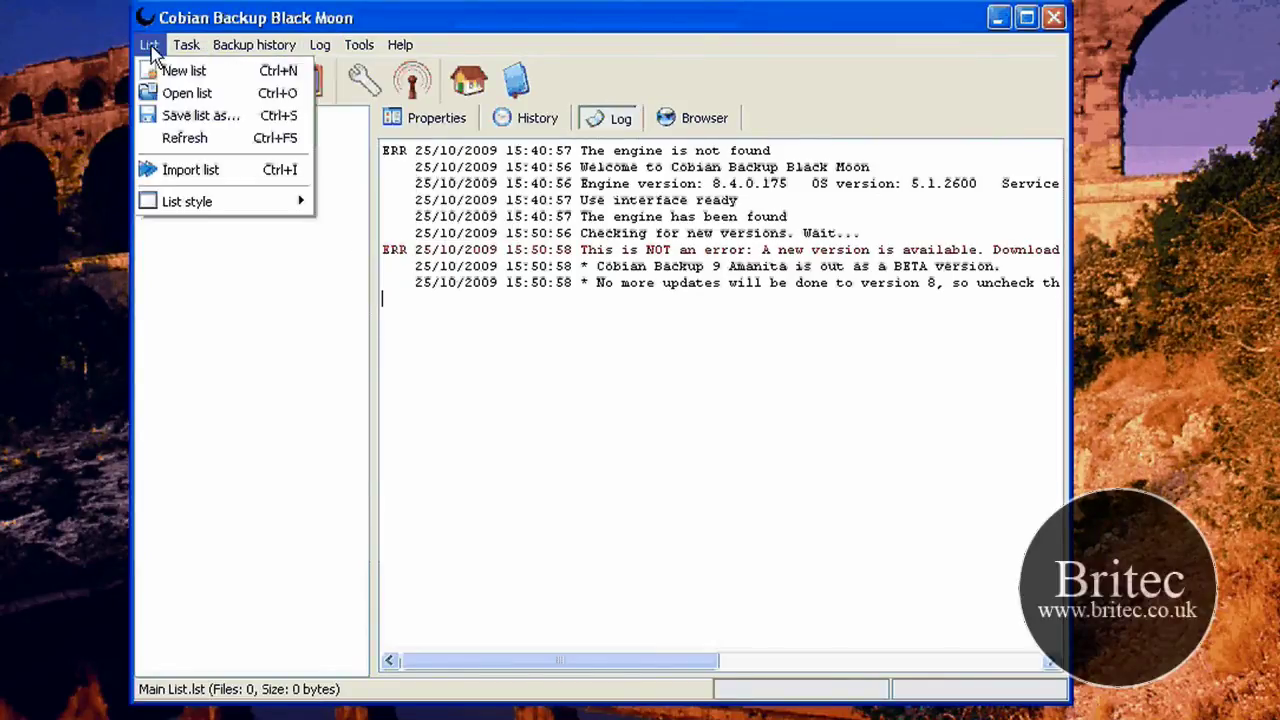
{"action": "mouse_move", "coordinate": [200, 201]}
{"action": "left_click", "coordinate": [355, 588]}
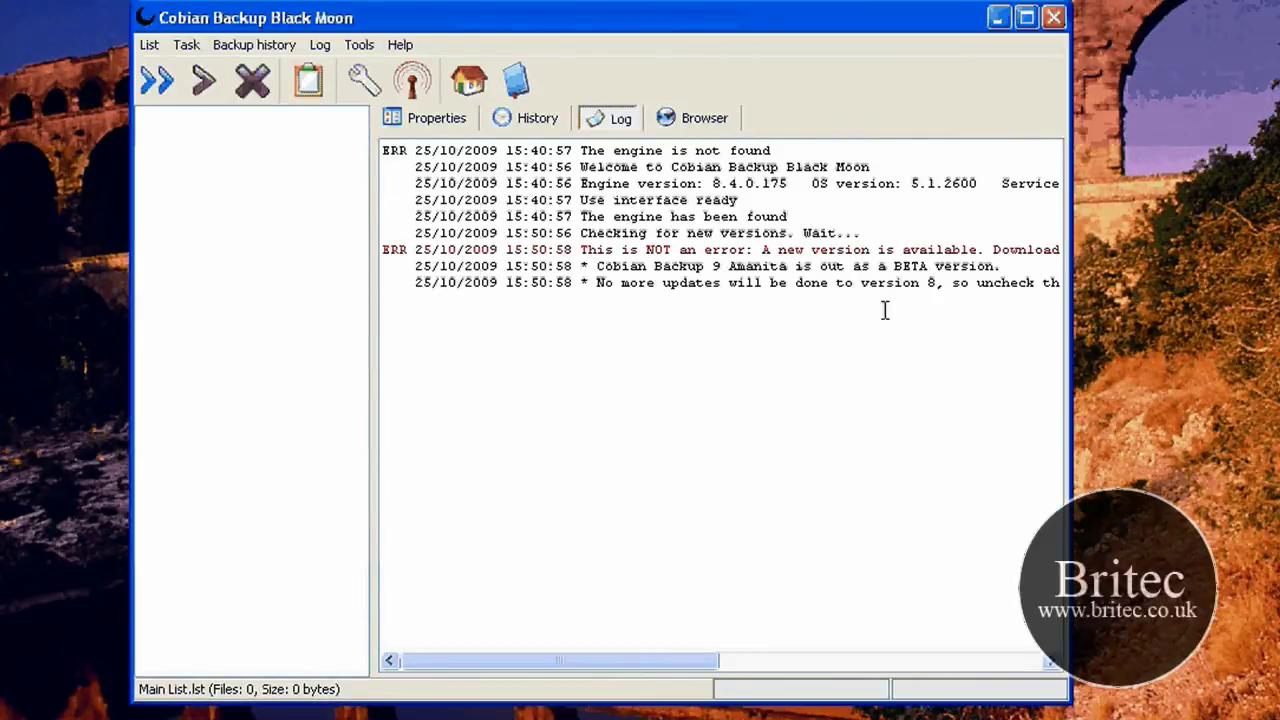
{"action": "left_click_drag", "start_coordinate": [884, 311], "coordinate": [386, 127]}
{"action": "left_click", "coordinate": [932, 265]}
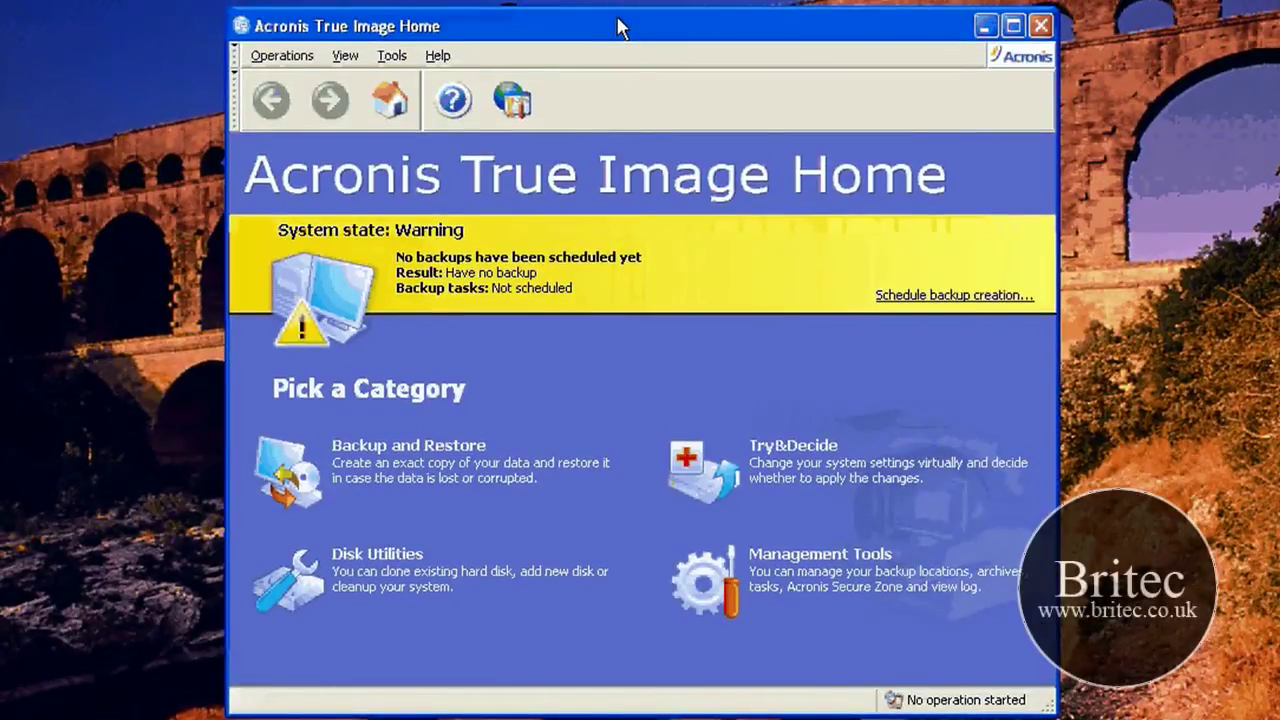
Launch the Create Backup Wizard from Backup and Restore and pass its Welcome page.
{"action": "mouse_move", "coordinate": [617, 28]}
{"action": "left_mouse_down"}
{"action": "mouse_move", "coordinate": [607, 52]}
{"action": "mouse_move", "coordinate": [606, 23]}
{"action": "left_mouse_up"}
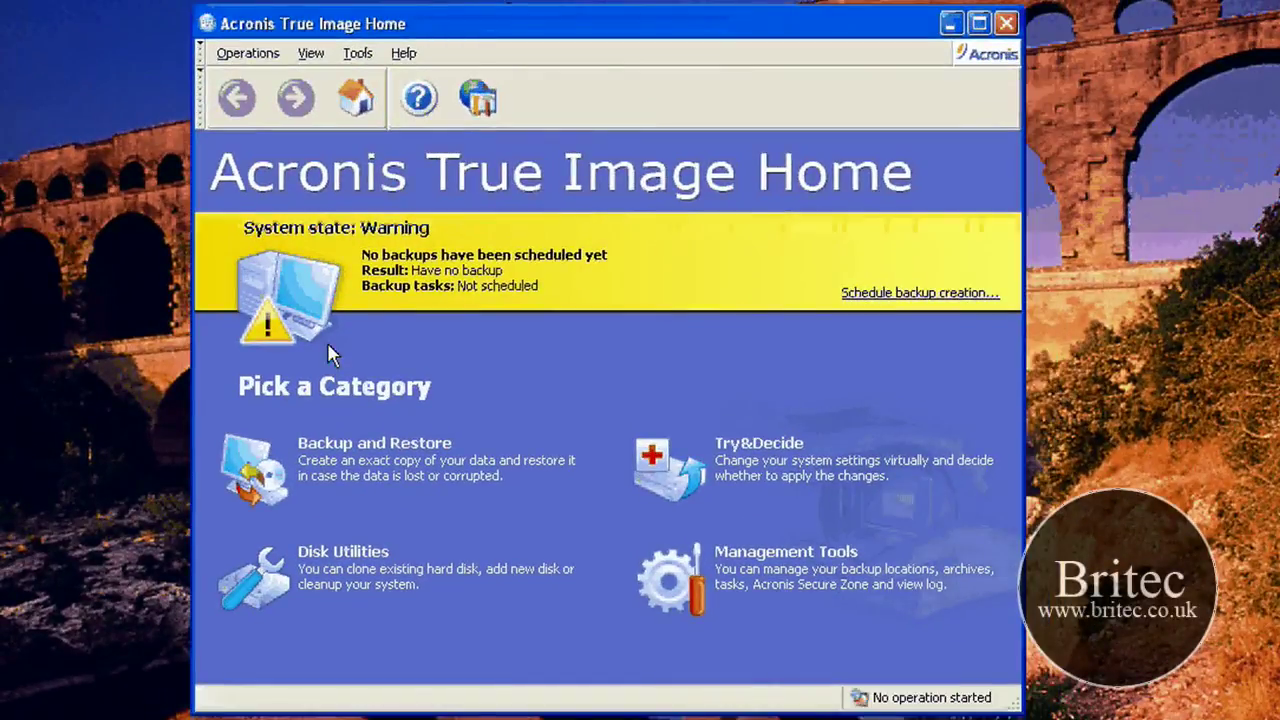
{"action": "left_click", "coordinate": [512, 485]}
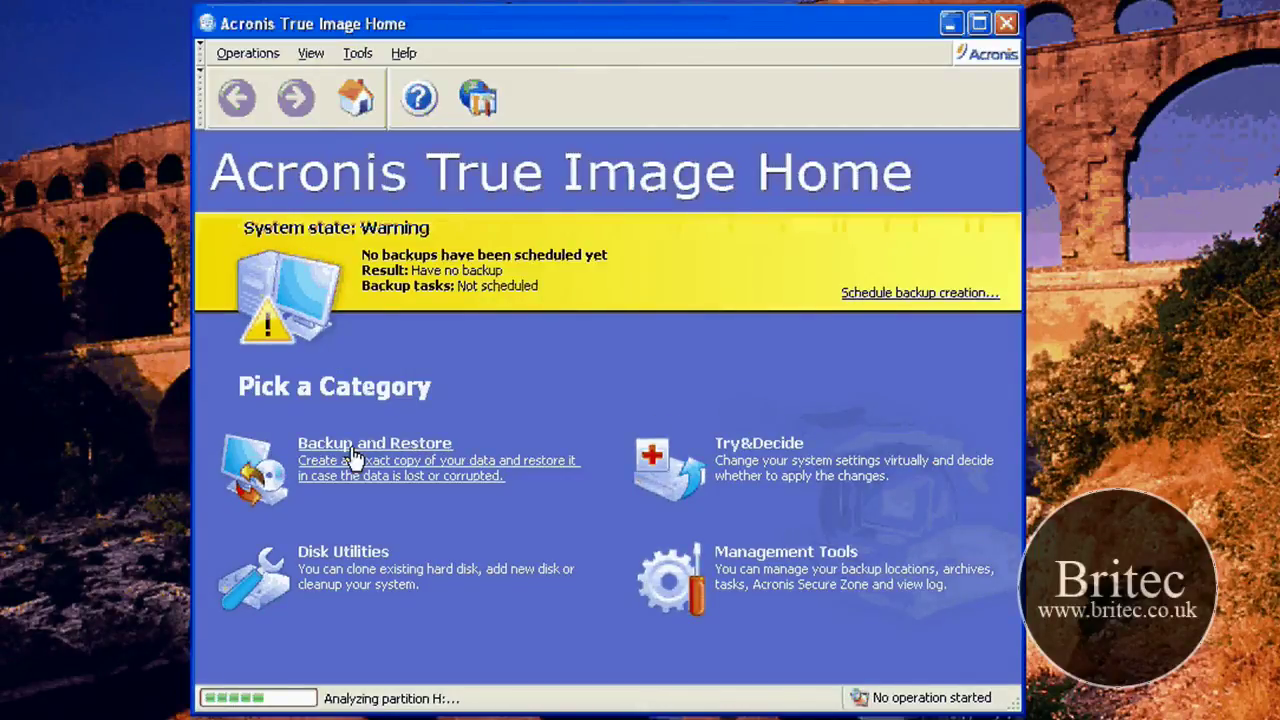
{"action": "left_click", "coordinate": [305, 460]}
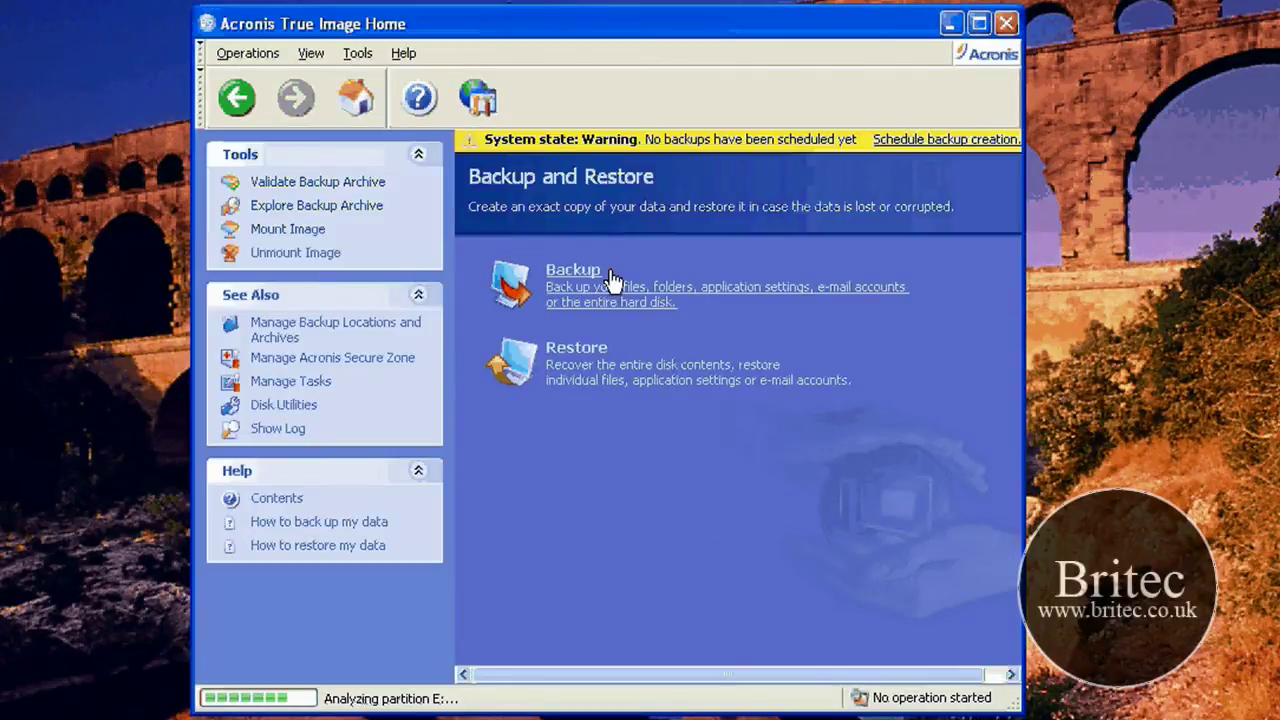
{"action": "left_click", "coordinate": [573, 270]}
{"action": "left_click", "coordinate": [830, 611]}
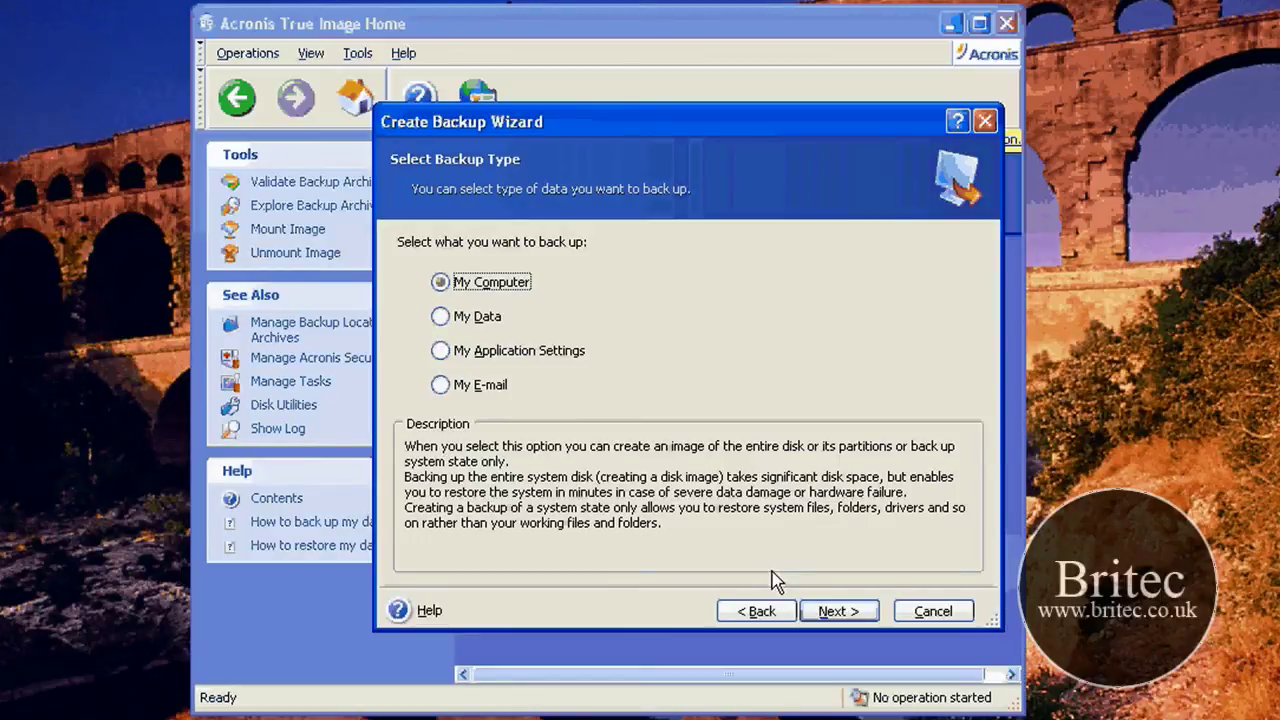
Choose Disks and partitions as the backup type and include only the NTFS (C:) partition.
{"action": "left_click", "coordinate": [838, 611]}
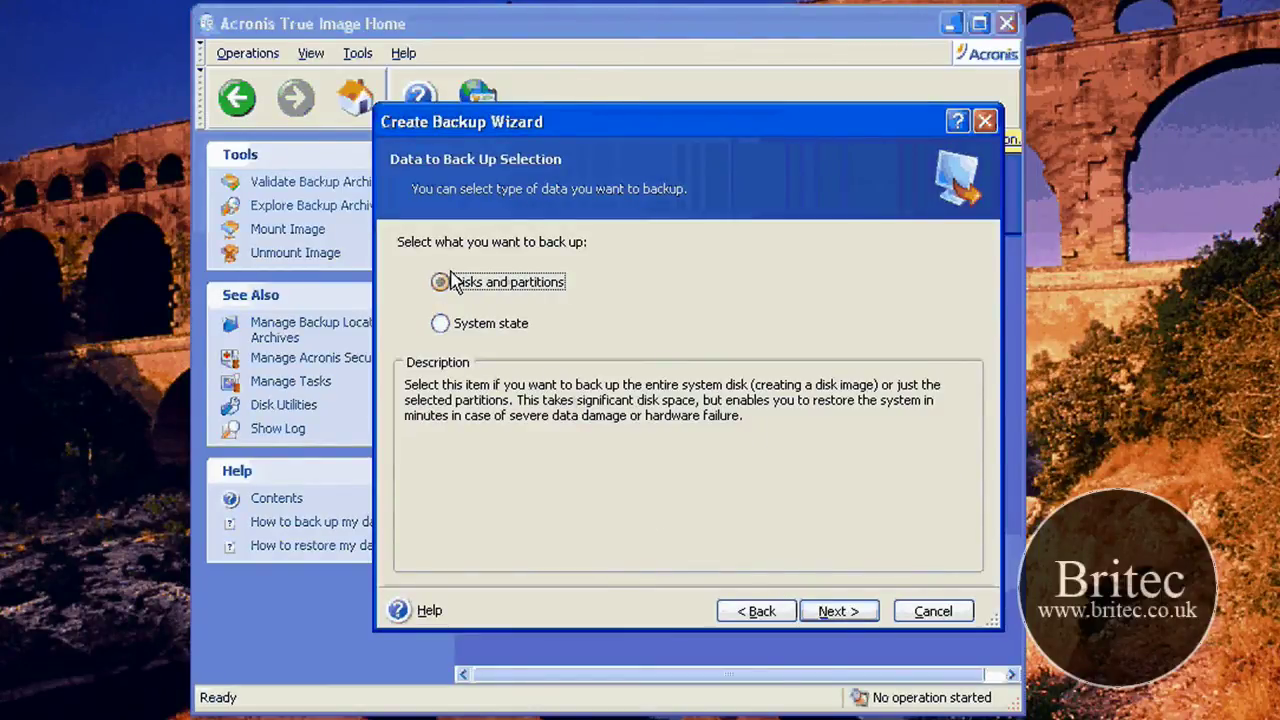
{"action": "left_click", "coordinate": [442, 323]}
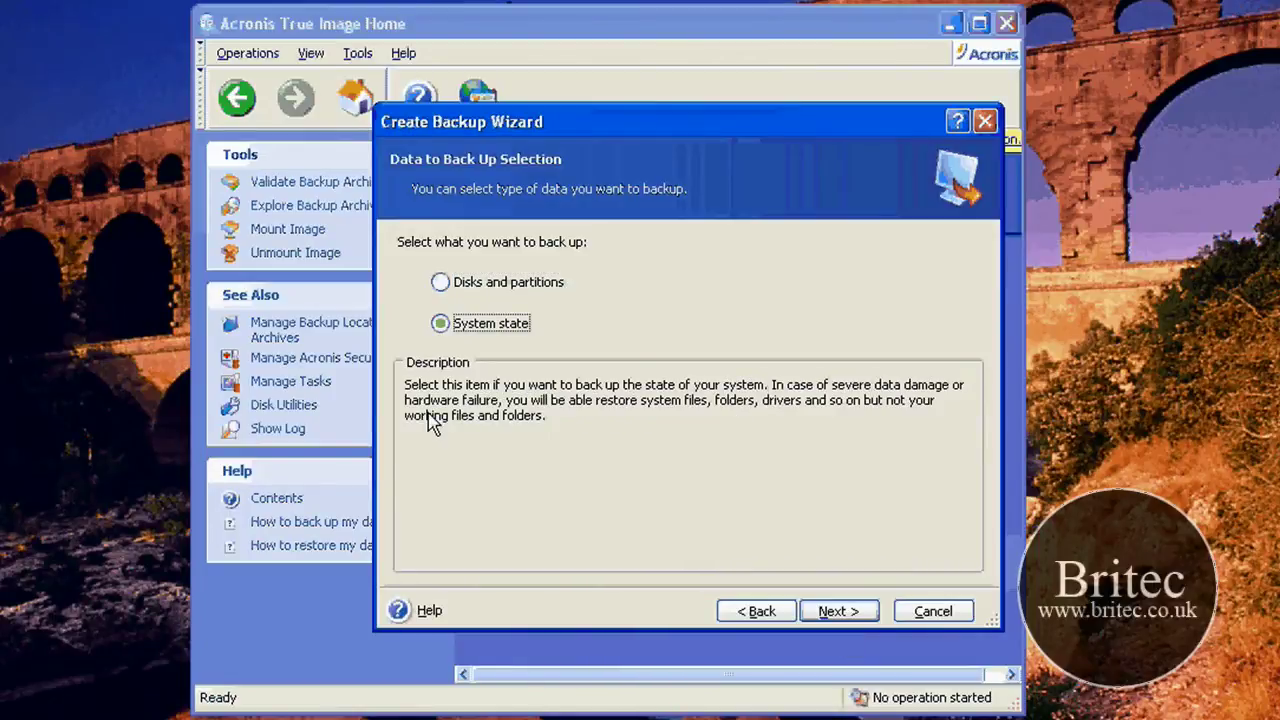
{"action": "left_click", "coordinate": [445, 283]}
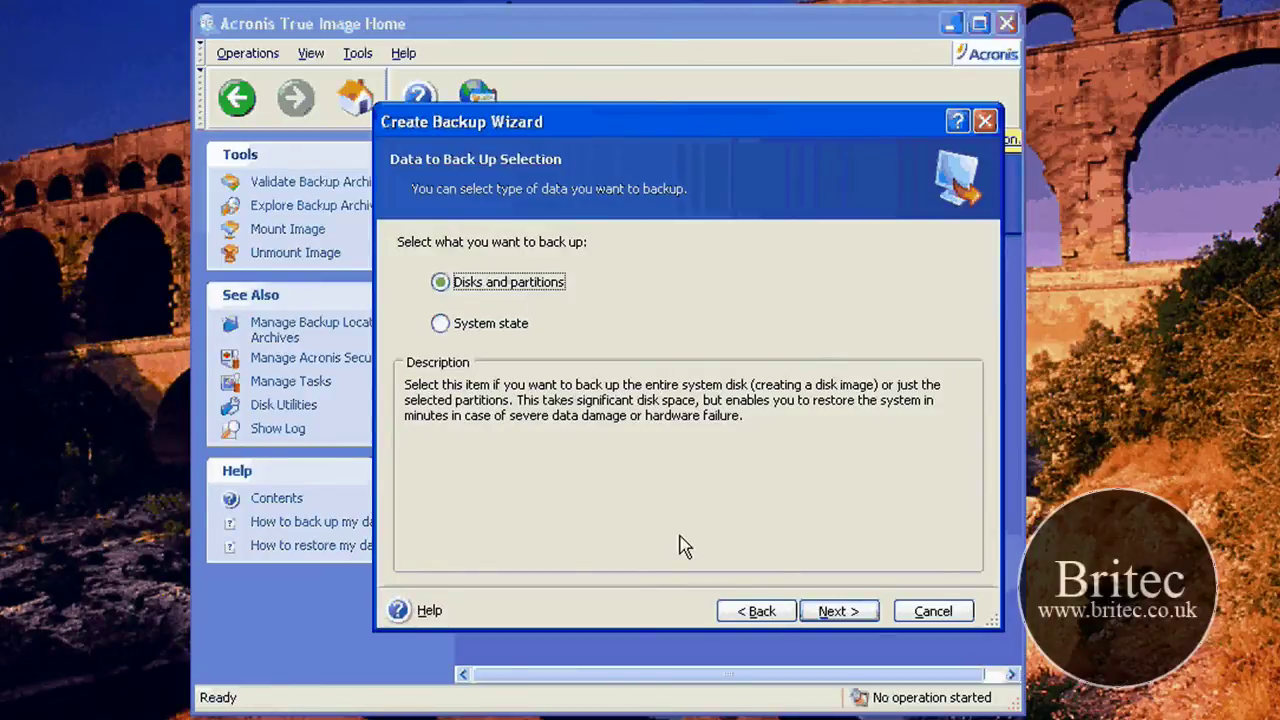
{"action": "key", "text": "Return"}
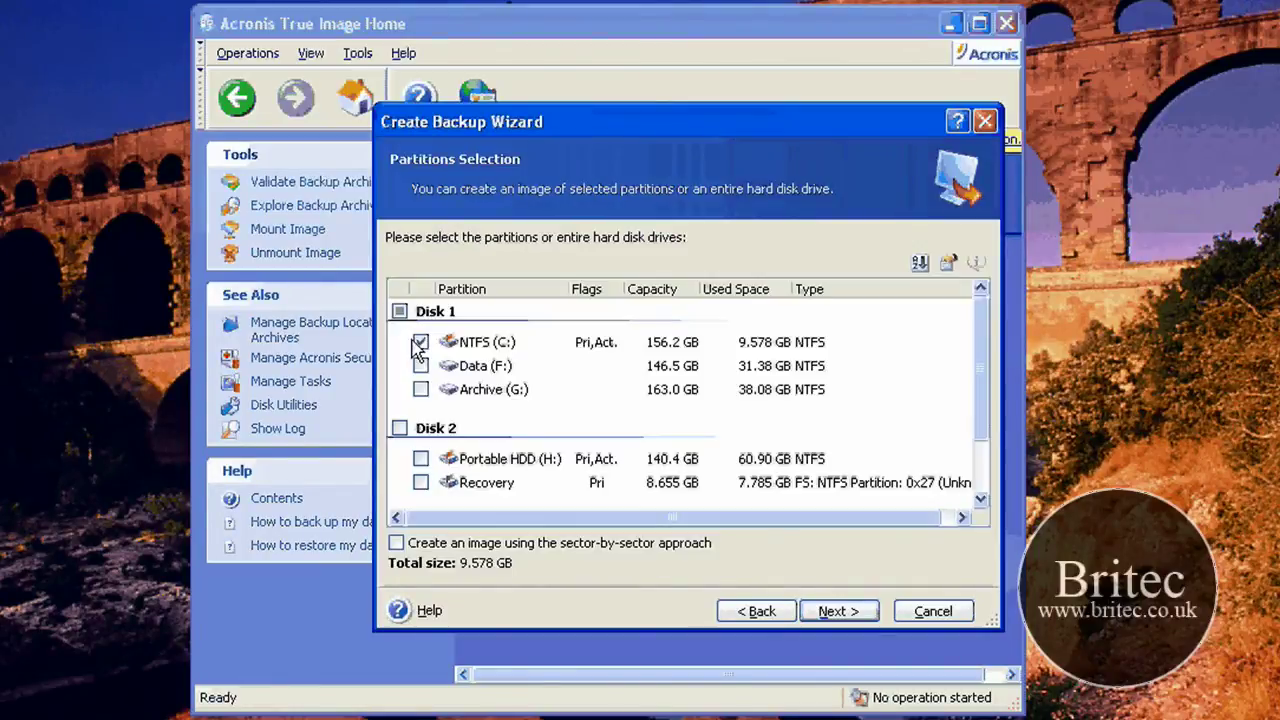
{"action": "left_click", "coordinate": [420, 343]}
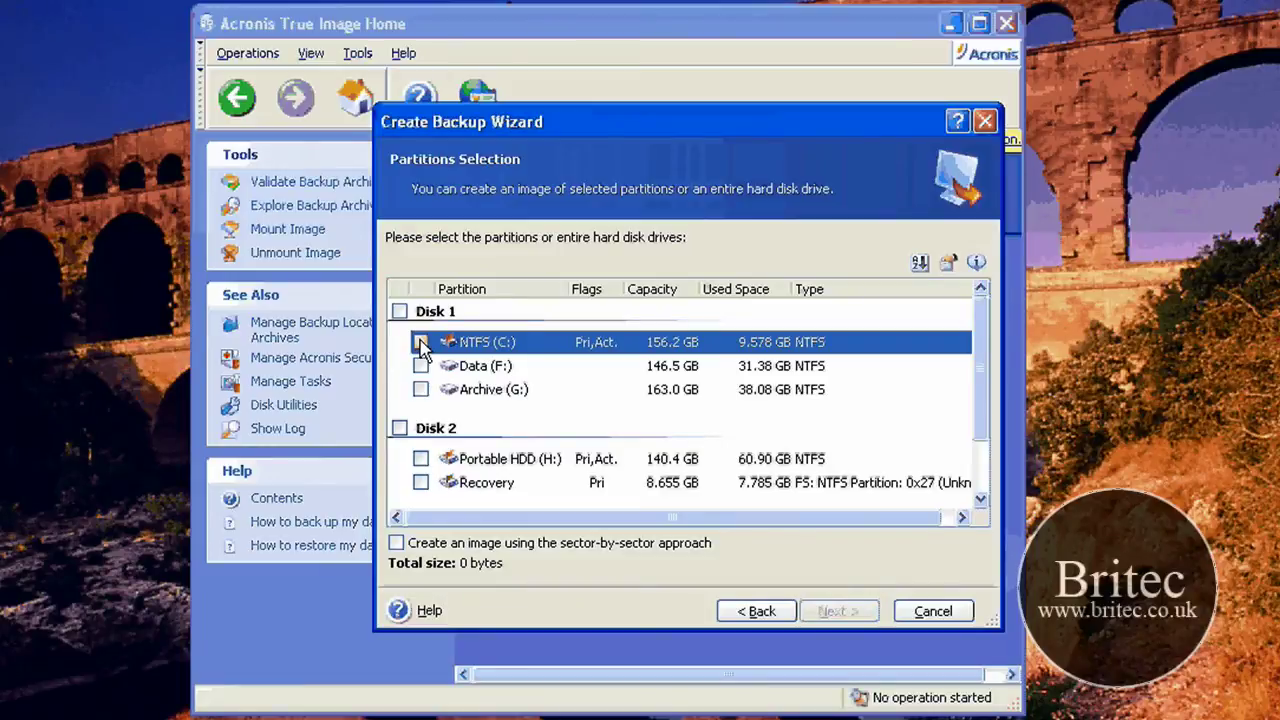
{"action": "left_click", "coordinate": [420, 343]}
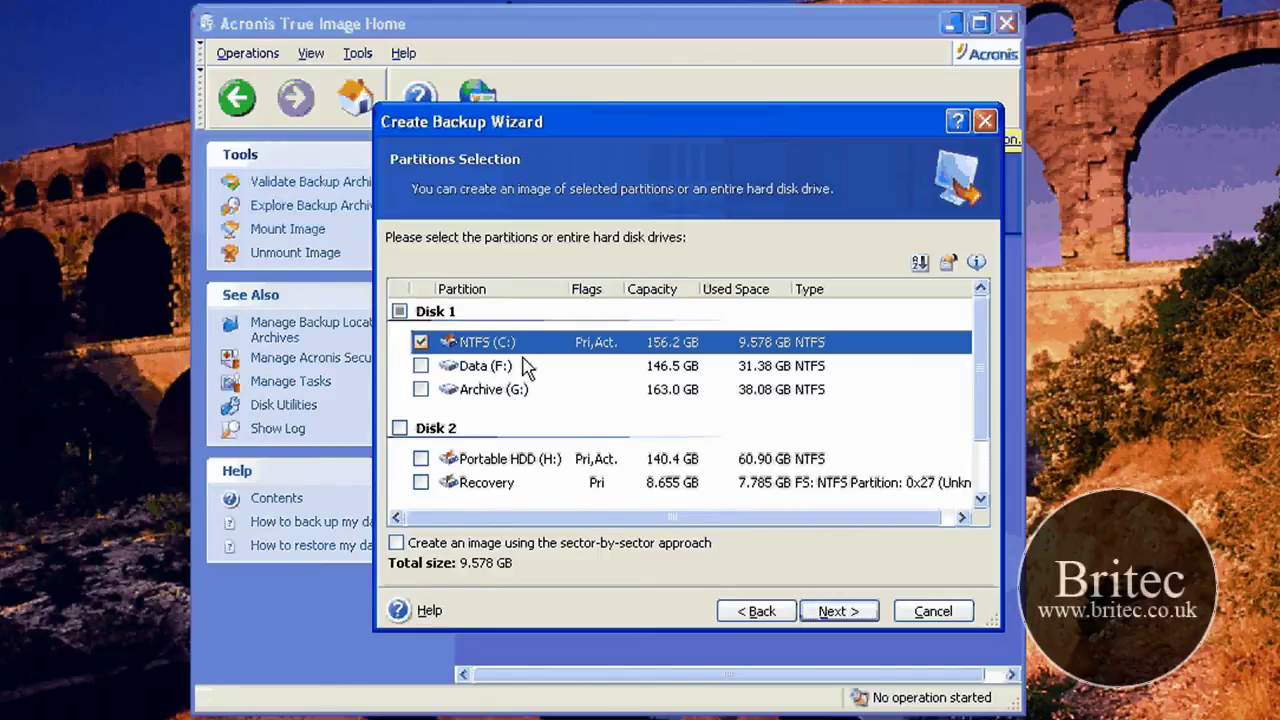
{"action": "left_click", "coordinate": [830, 615]}
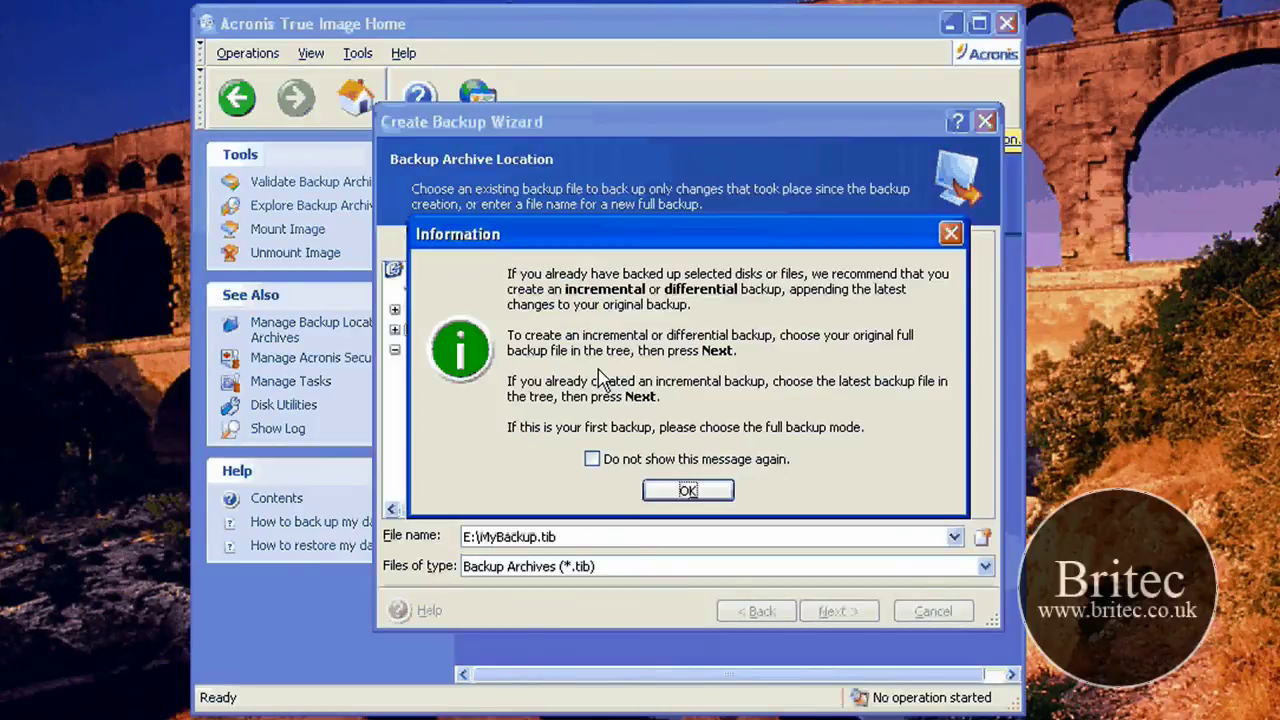
Dismiss the information message and type 25-10-09 into the backup file name.
{"action": "key", "text": "Return"}
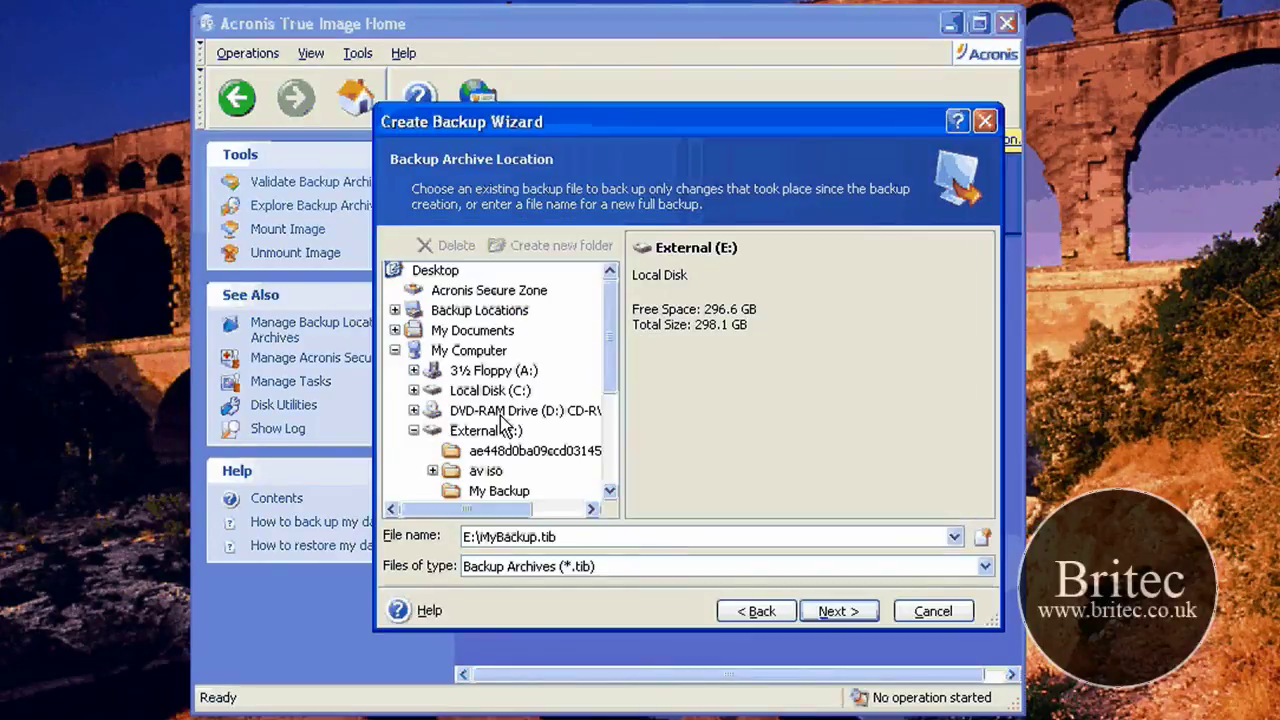
{"action": "left_click", "coordinate": [568, 538]}
{"action": "type", "text": "25-10-09"}
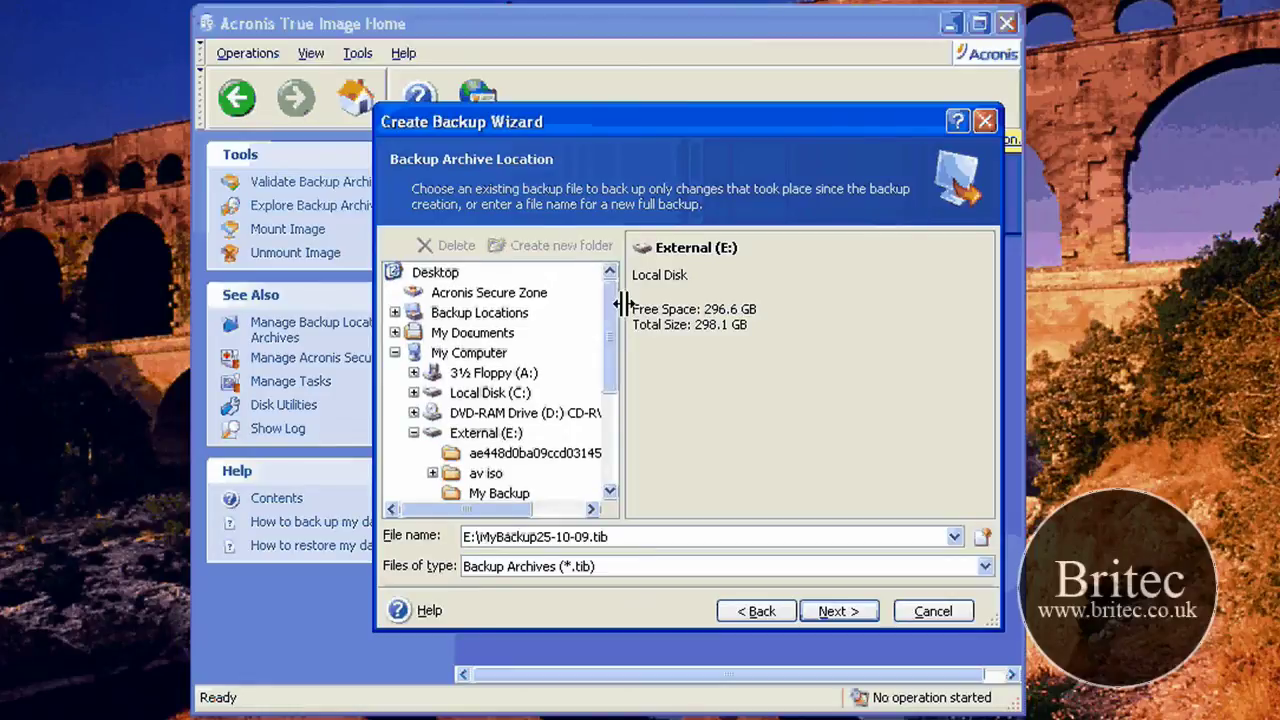
Select the My Backup folder on External (E:) and name the archive britec25-10-08.
{"action": "left_click", "coordinate": [500, 492]}
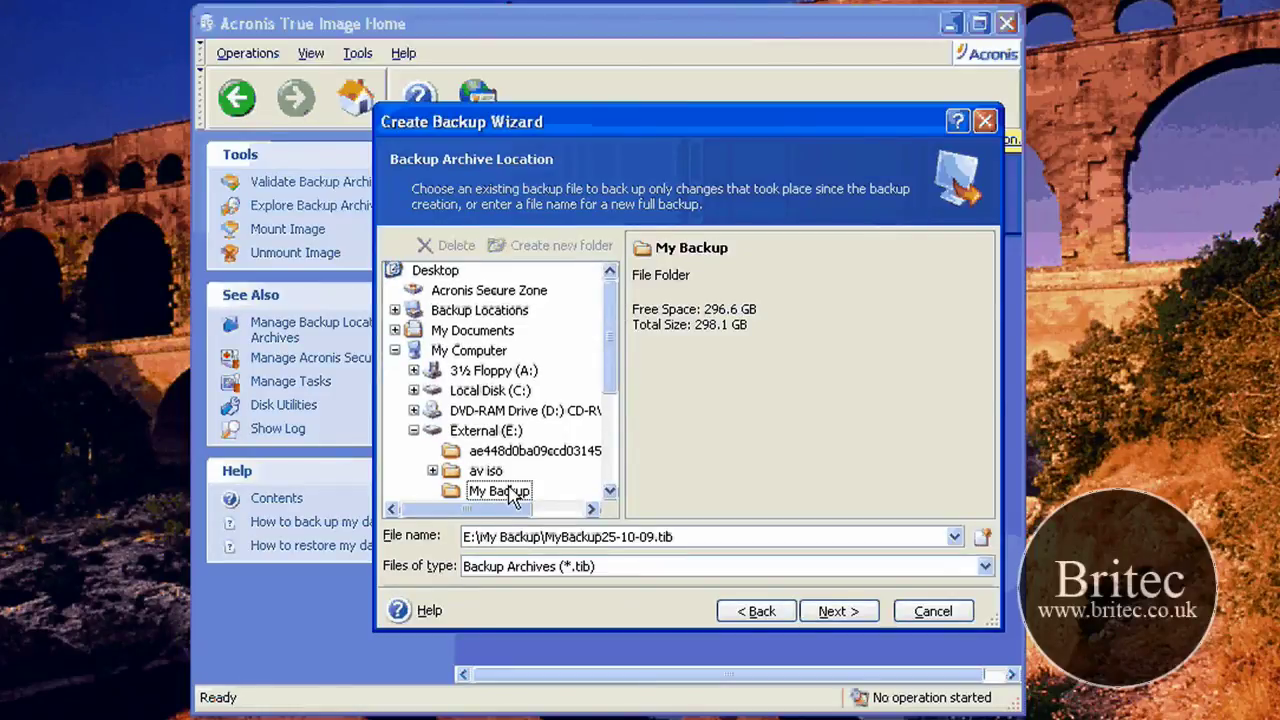
{"action": "left_click", "coordinate": [484, 498]}
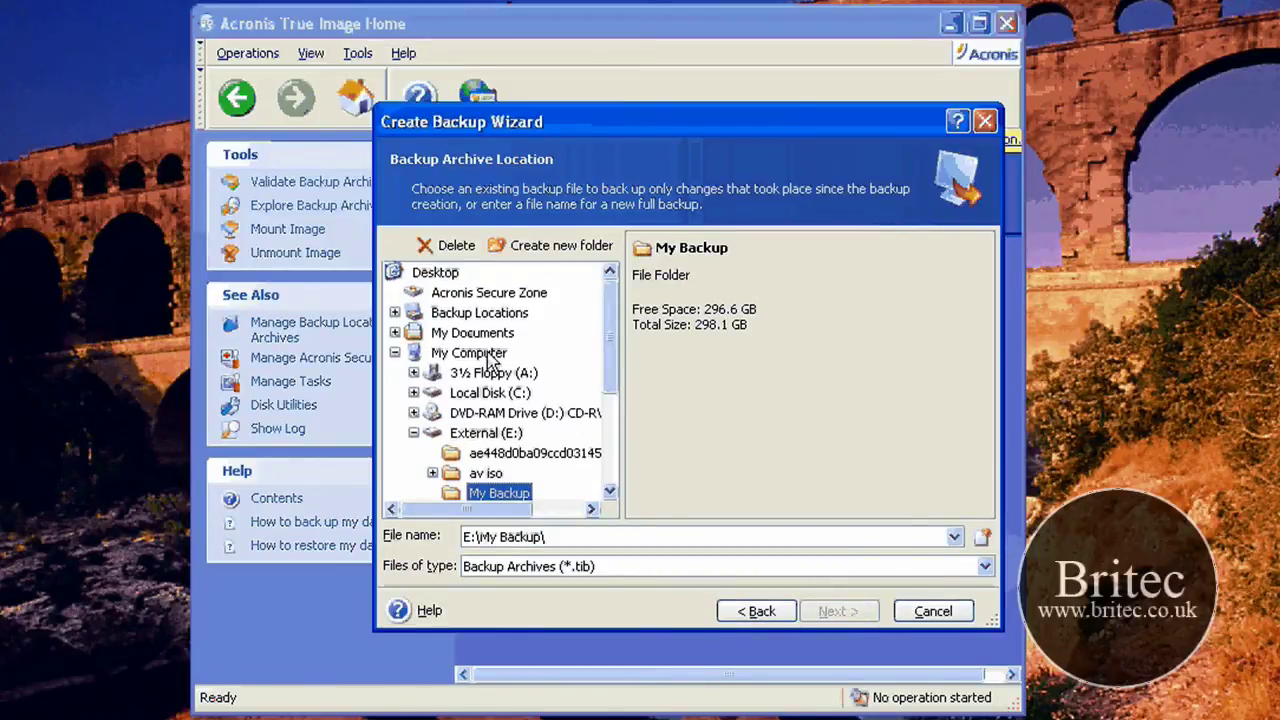
{"action": "left_click", "coordinate": [485, 433]}
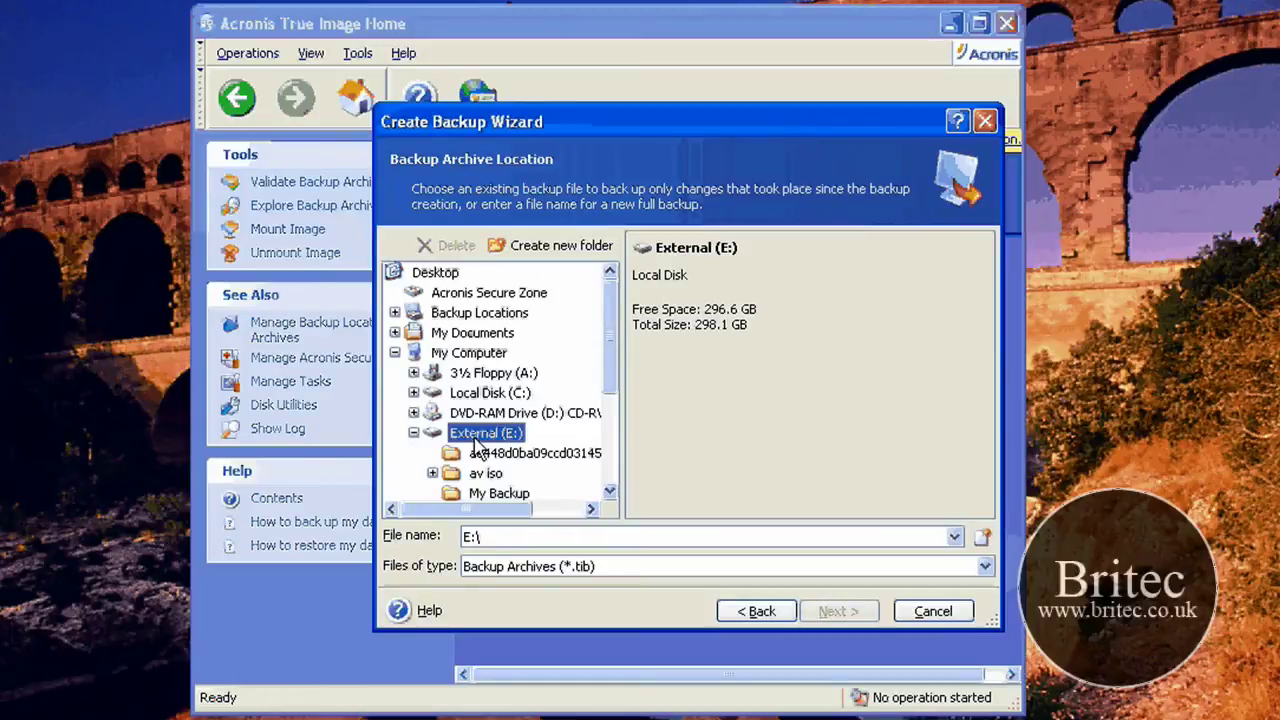
{"action": "left_click", "coordinate": [518, 535]}
{"action": "left_click", "coordinate": [499, 493]}
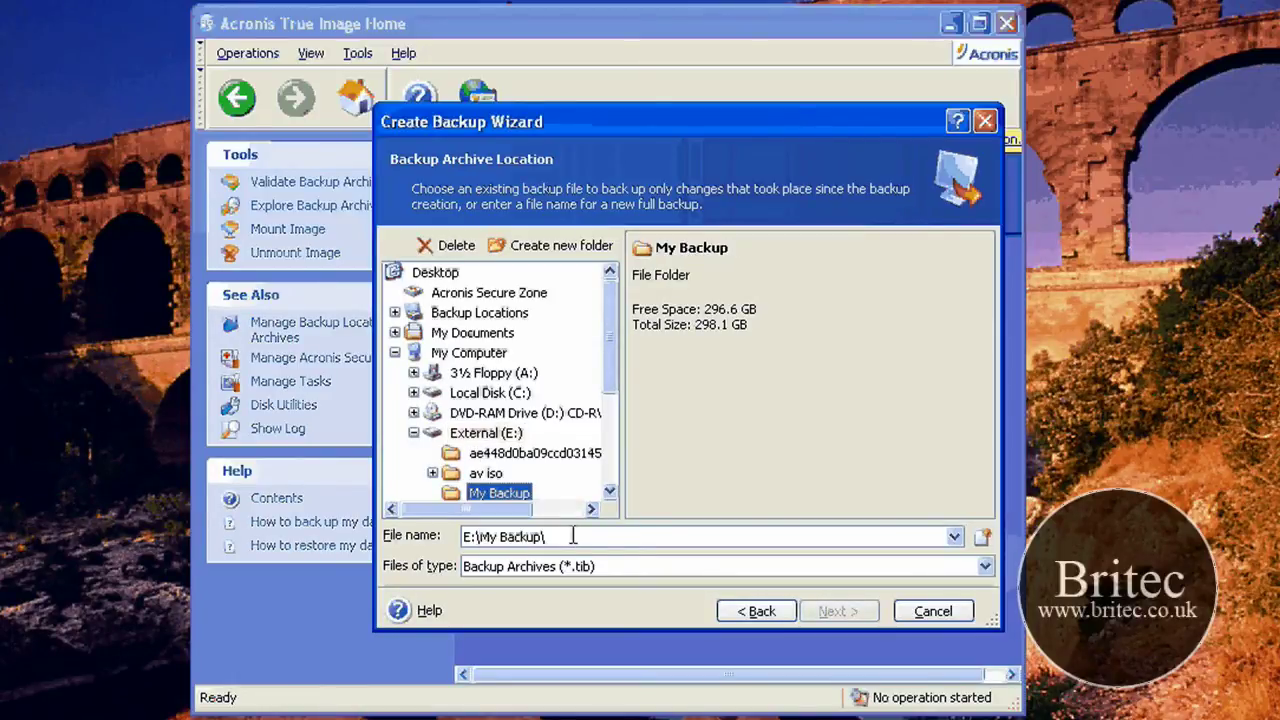
{"action": "left_click", "coordinate": [573, 536]}
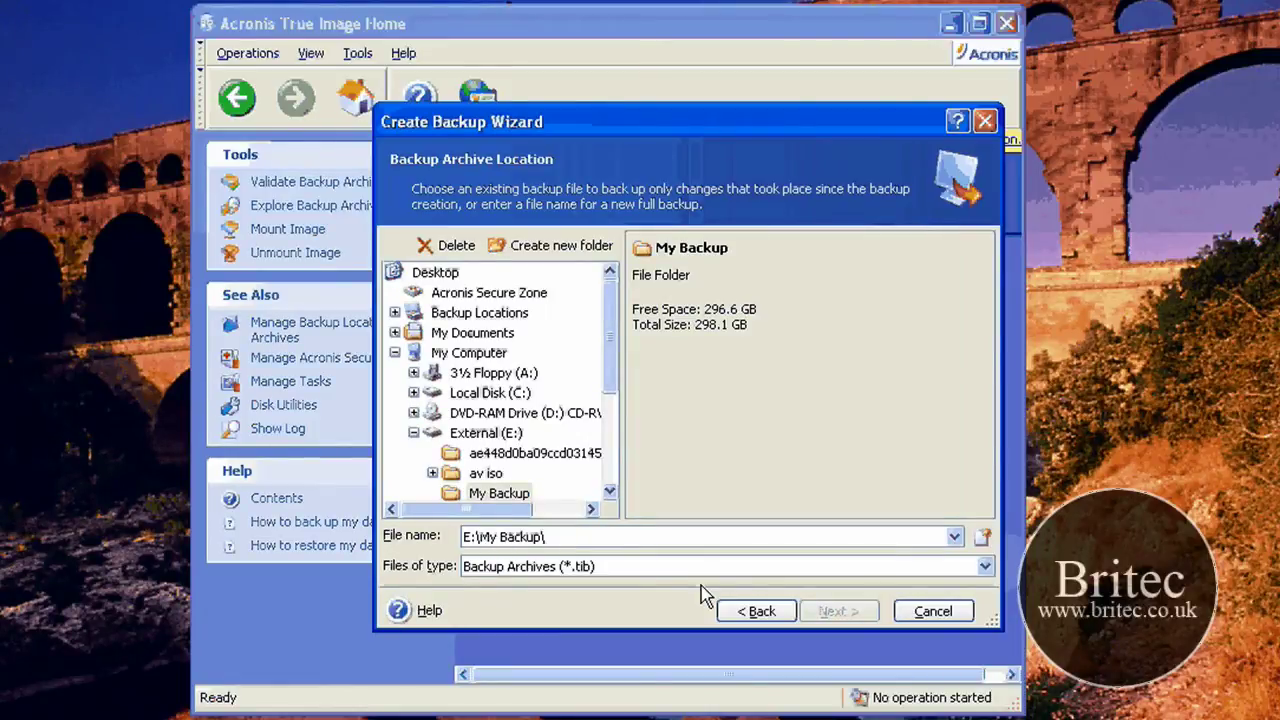
{"action": "type", "text": "britec25"}
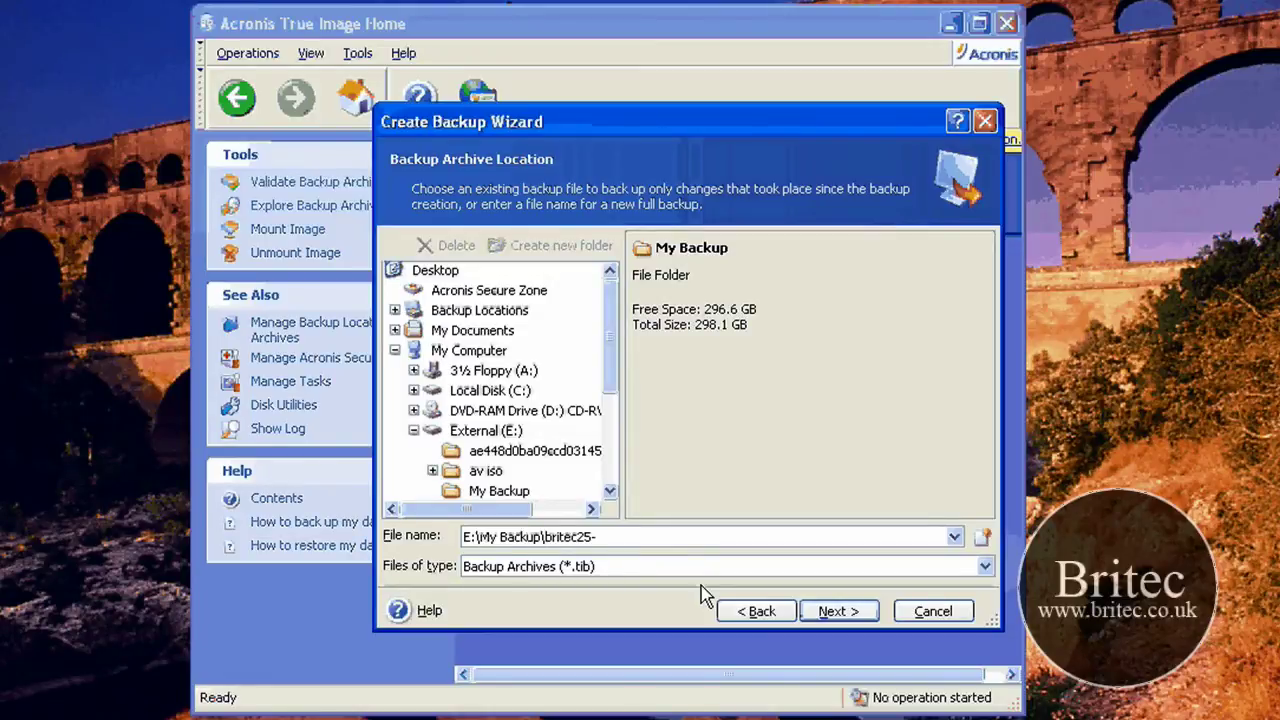
{"action": "type", "text": "-10-08"}
After previewing the incremental and differential modes, choose a new full backup archive with default options and reach the summary.
{"action": "left_click", "coordinate": [838, 611]}
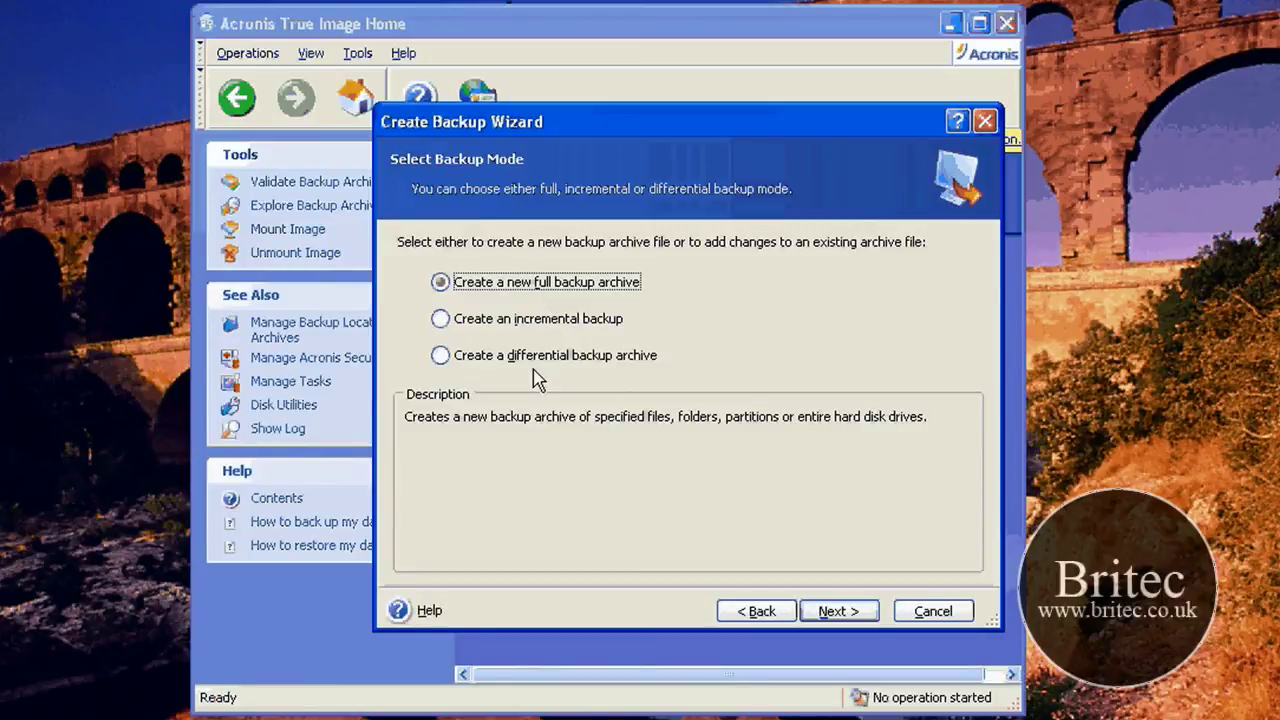
{"action": "key", "text": "Down"}
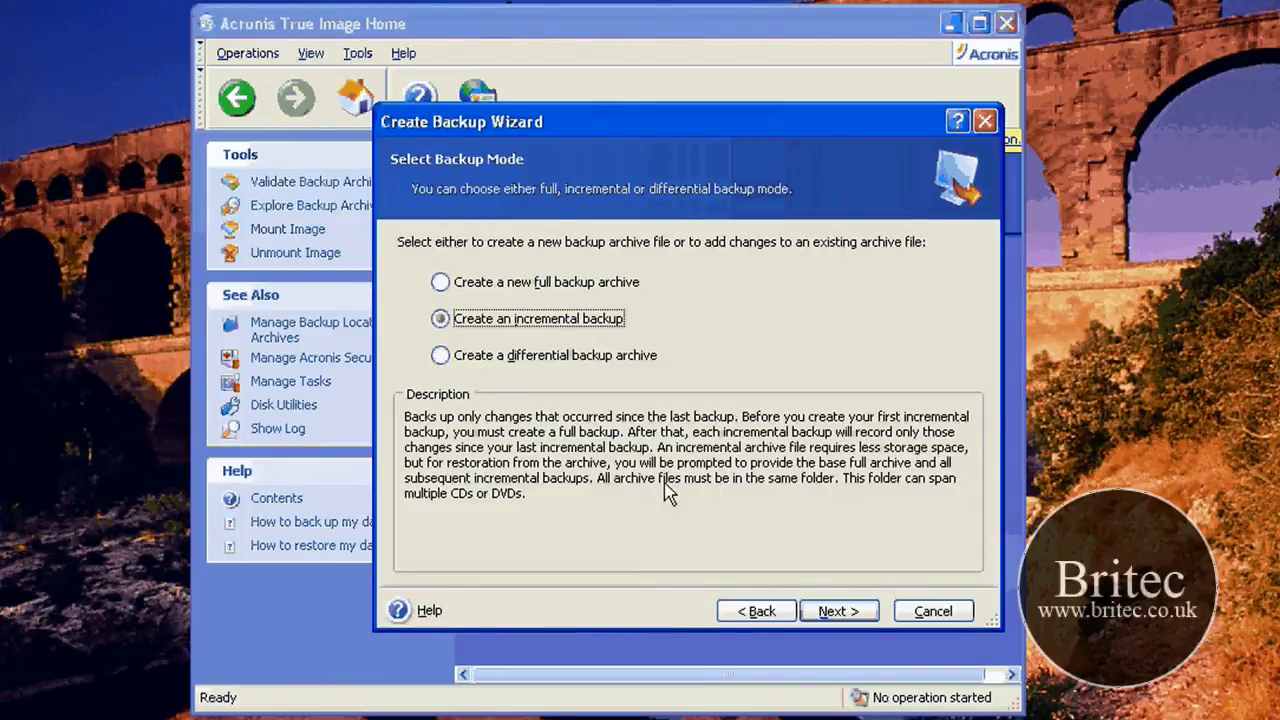
{"action": "left_click", "coordinate": [466, 362]}
{"action": "key", "text": "Up"}
{"action": "key", "text": "Up"}
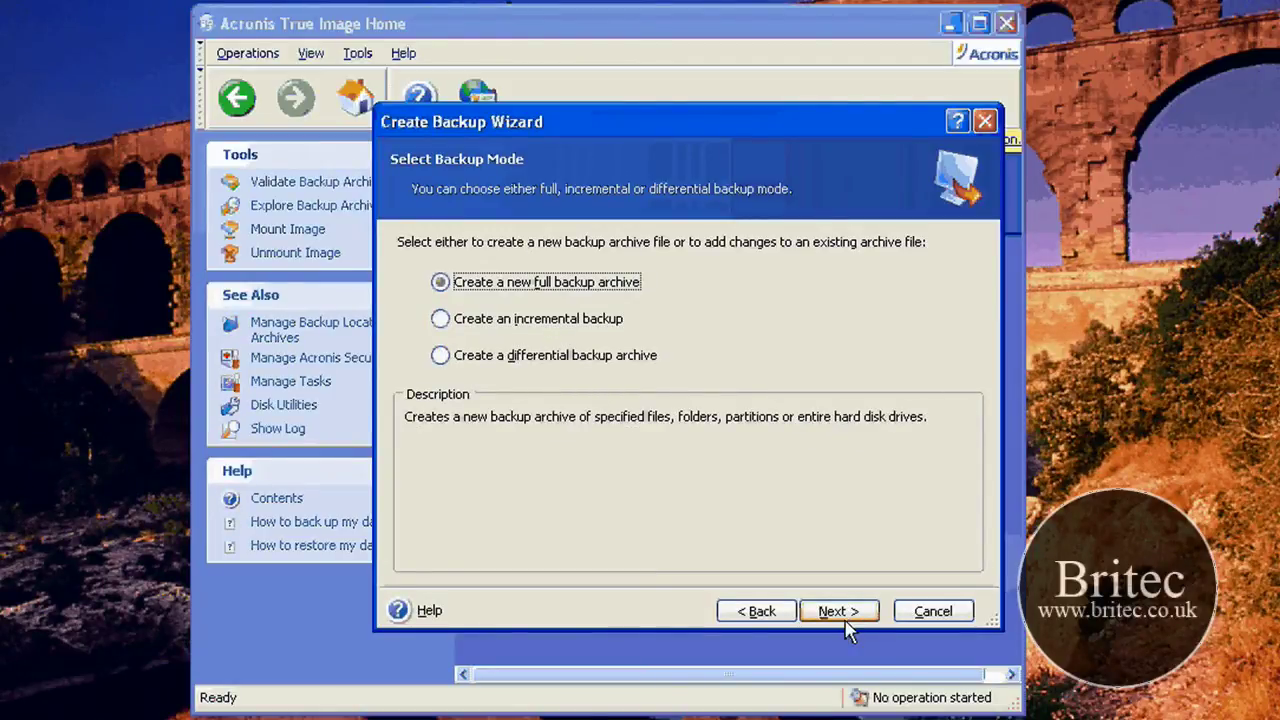
{"action": "left_click", "coordinate": [838, 611]}
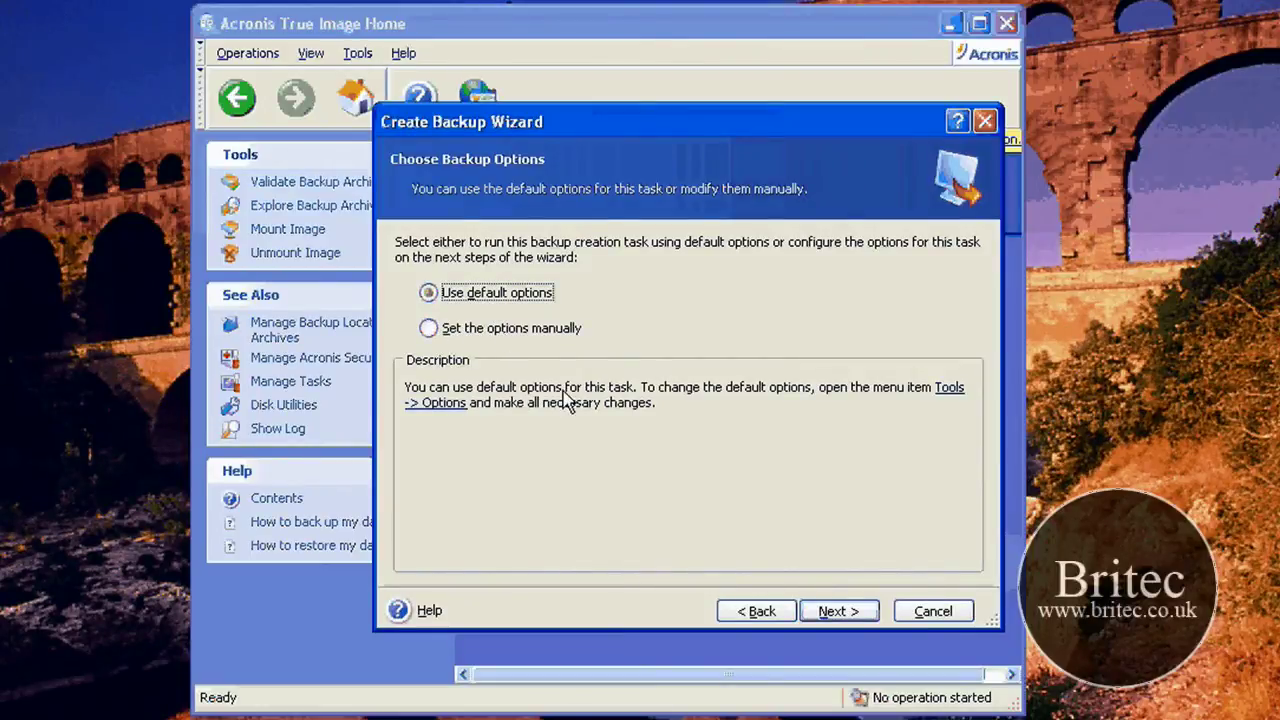
{"action": "key", "text": "Return"}
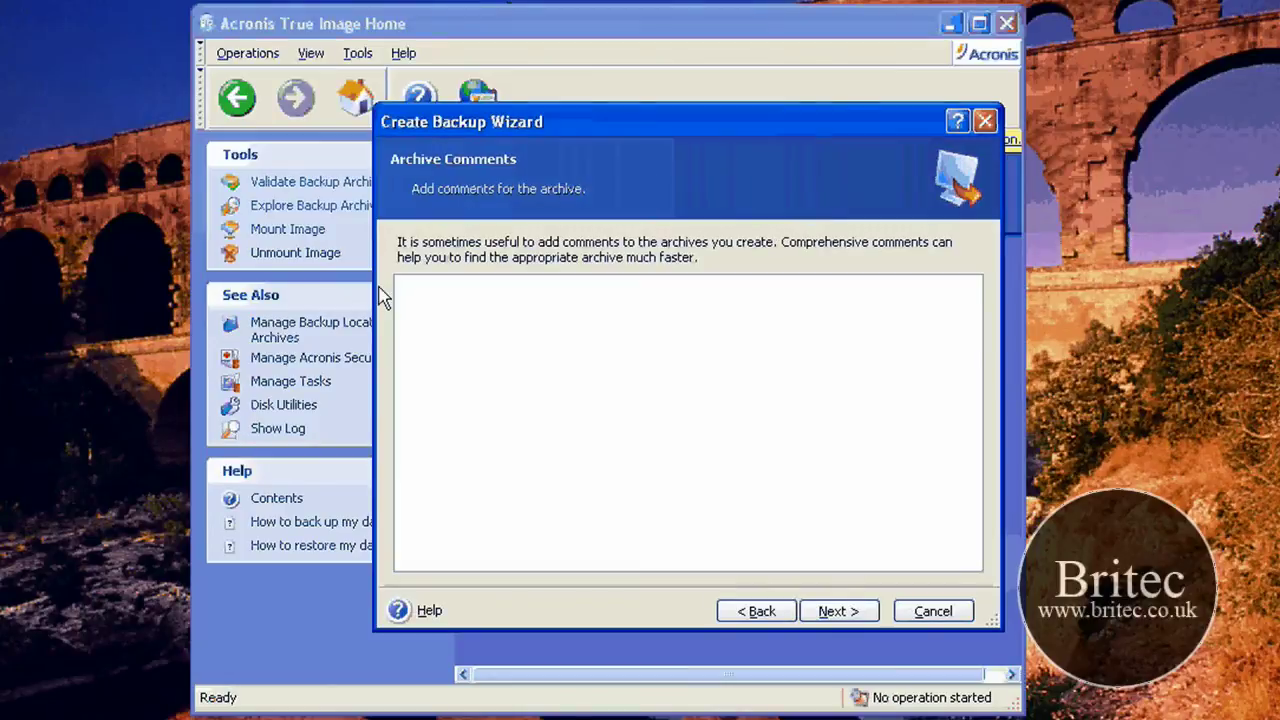
{"action": "left_click", "coordinate": [853, 620]}
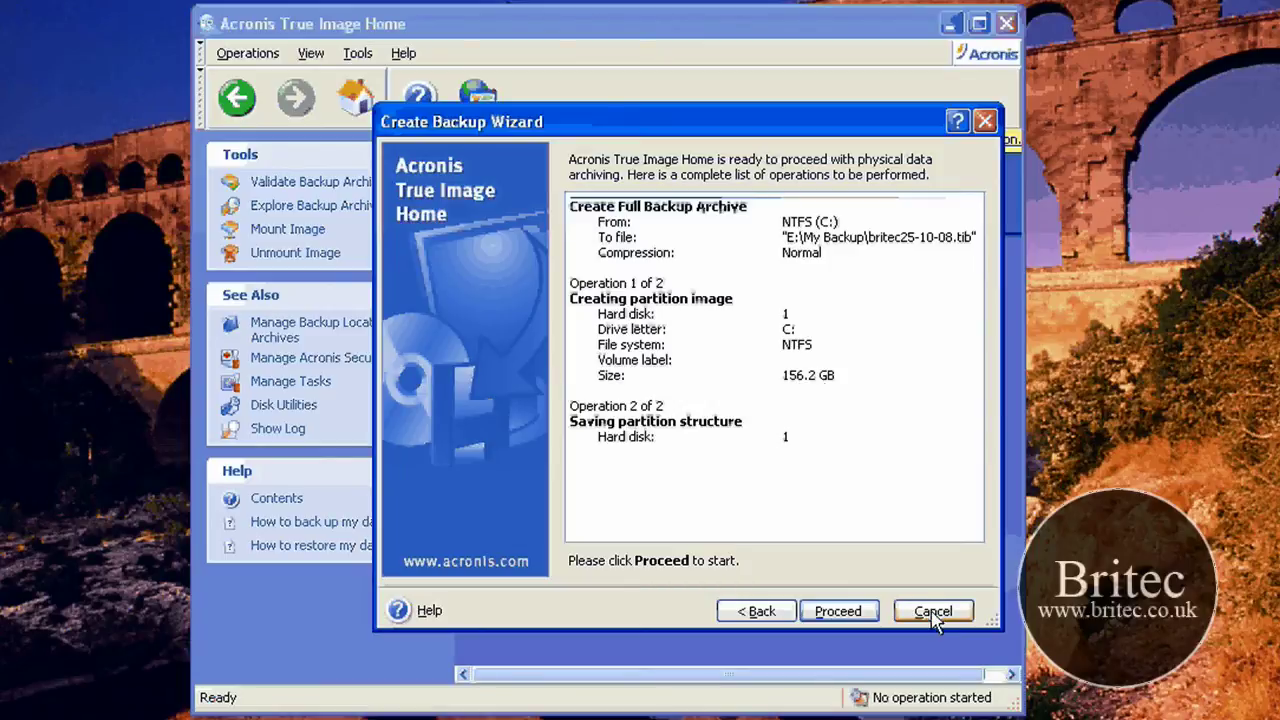
Close the Create Backup Wizard, then launch Create Bootable Rescue Media from Disk Utilities.
{"action": "left_click", "coordinate": [986, 122]}
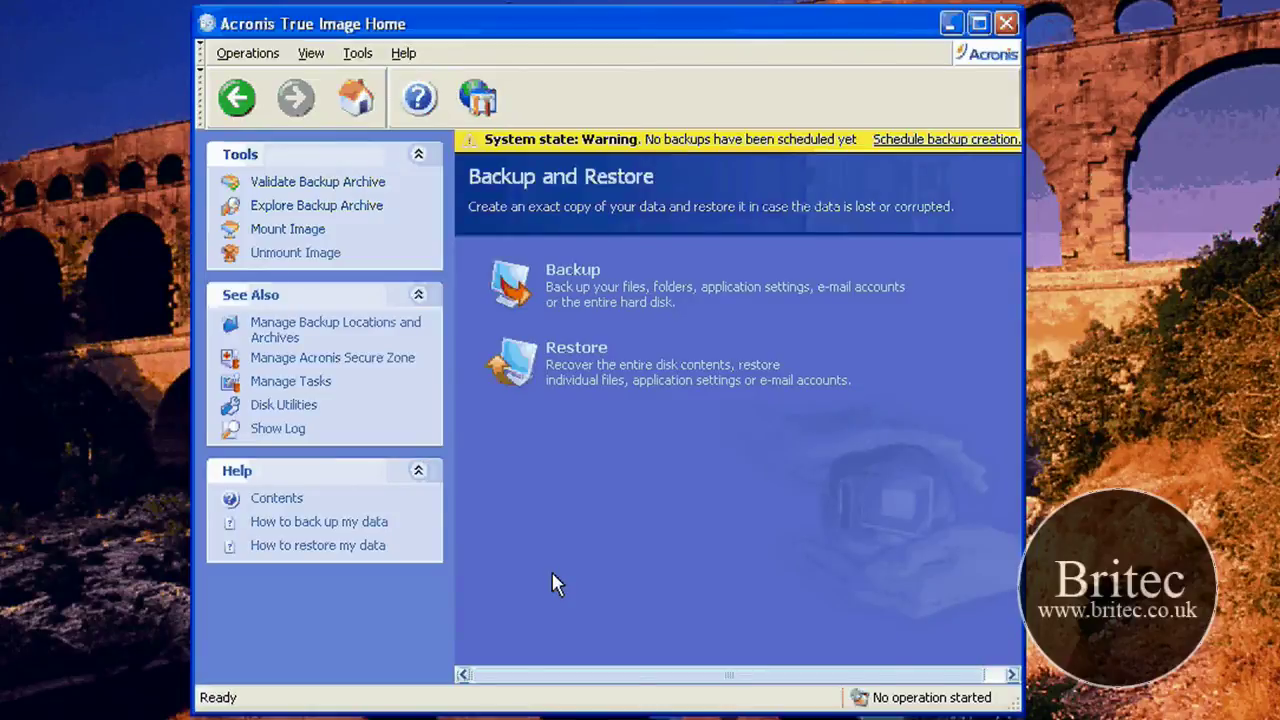
{"action": "left_click", "coordinate": [238, 97]}
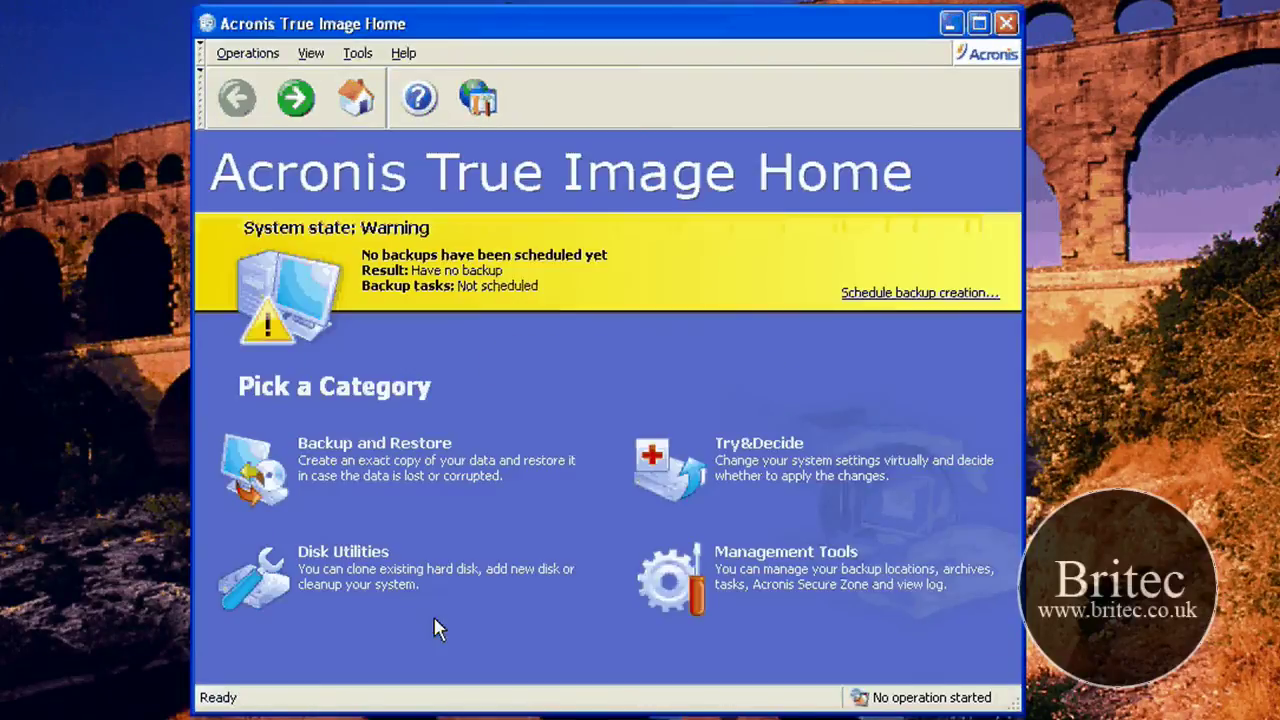
{"action": "left_click", "coordinate": [297, 100]}
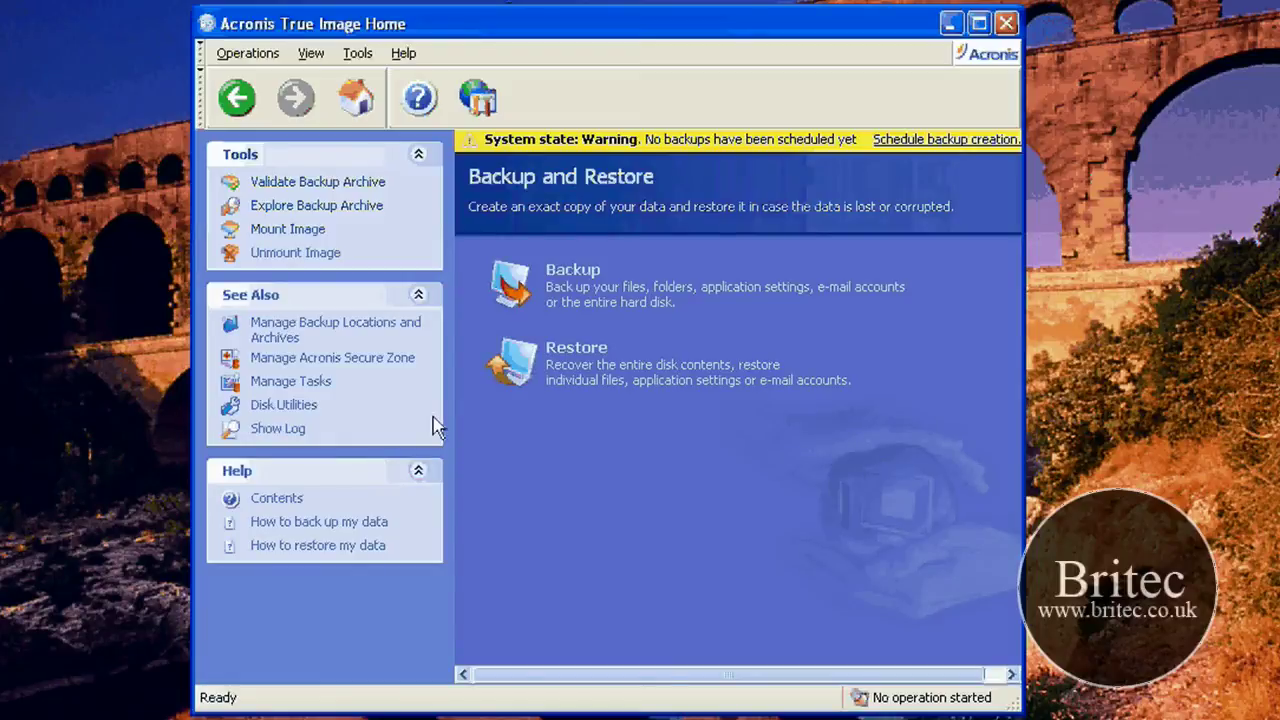
{"action": "left_click", "coordinate": [265, 410]}
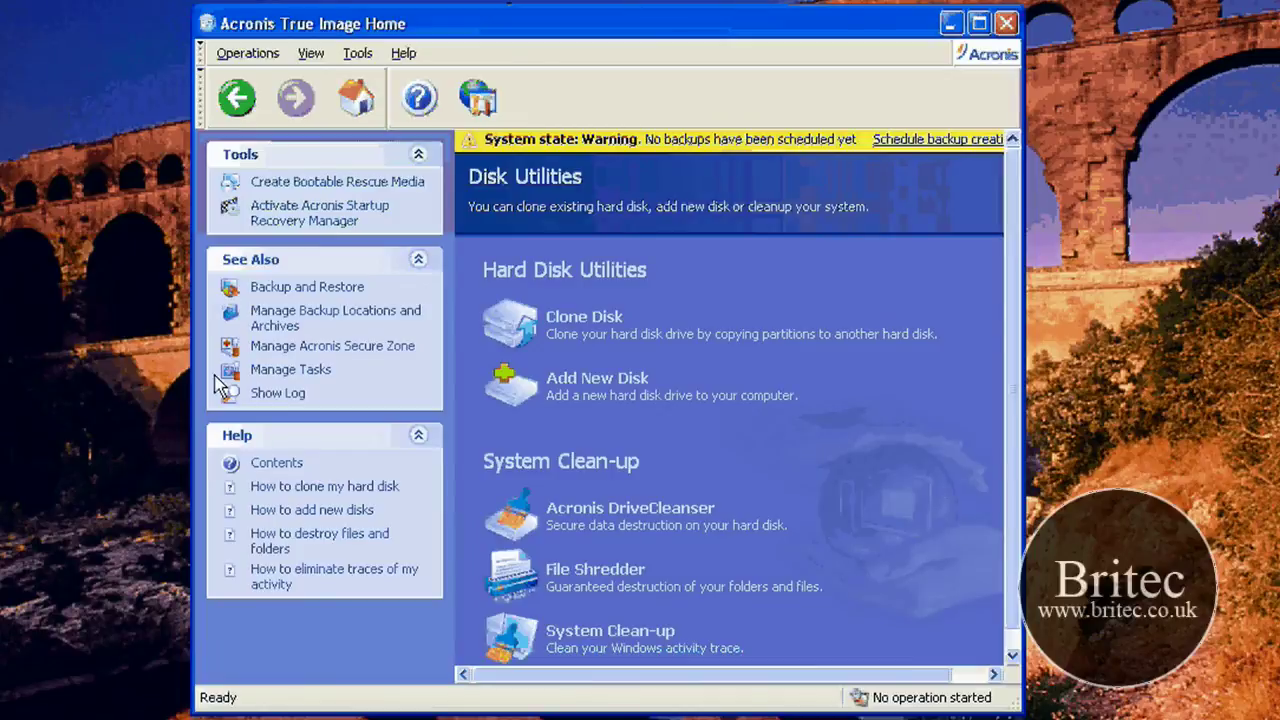
{"action": "left_click", "coordinate": [390, 184]}
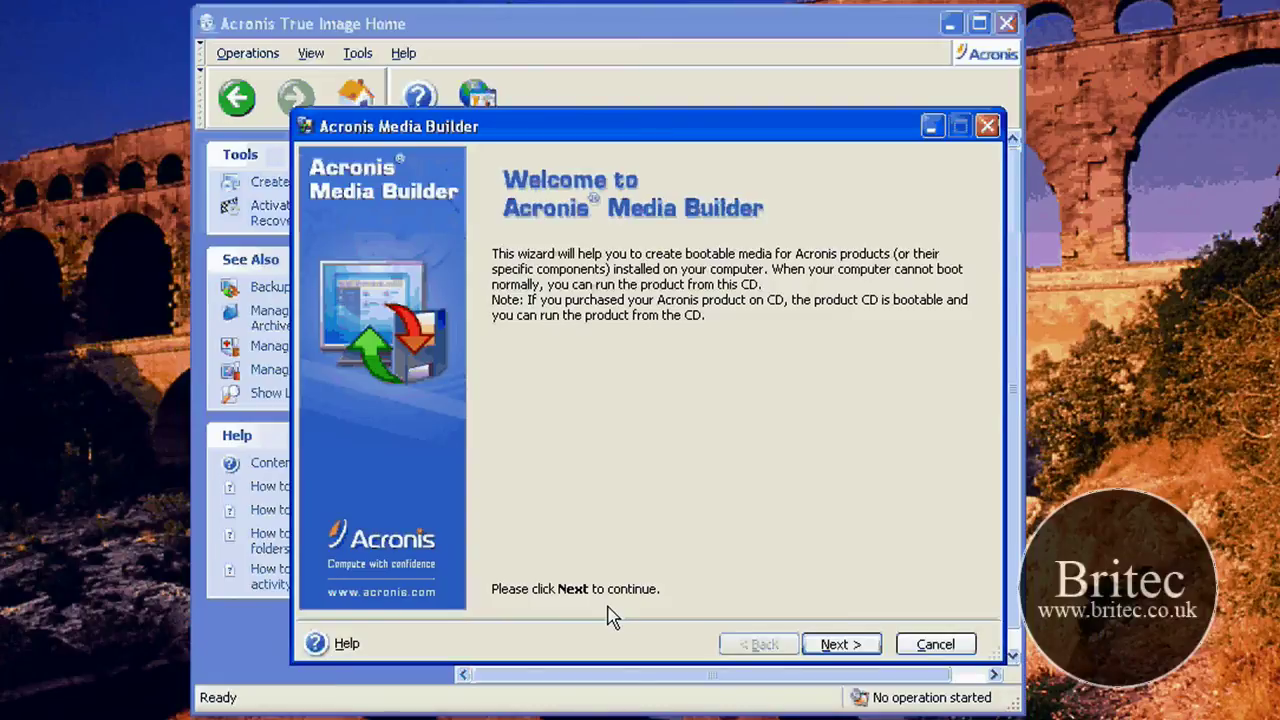
Step through the Media Builder pages to Bootable Media Selection, then cancel the wizard.
{"action": "key", "text": "Return"}
{"action": "left_click", "coordinate": [830, 645]}
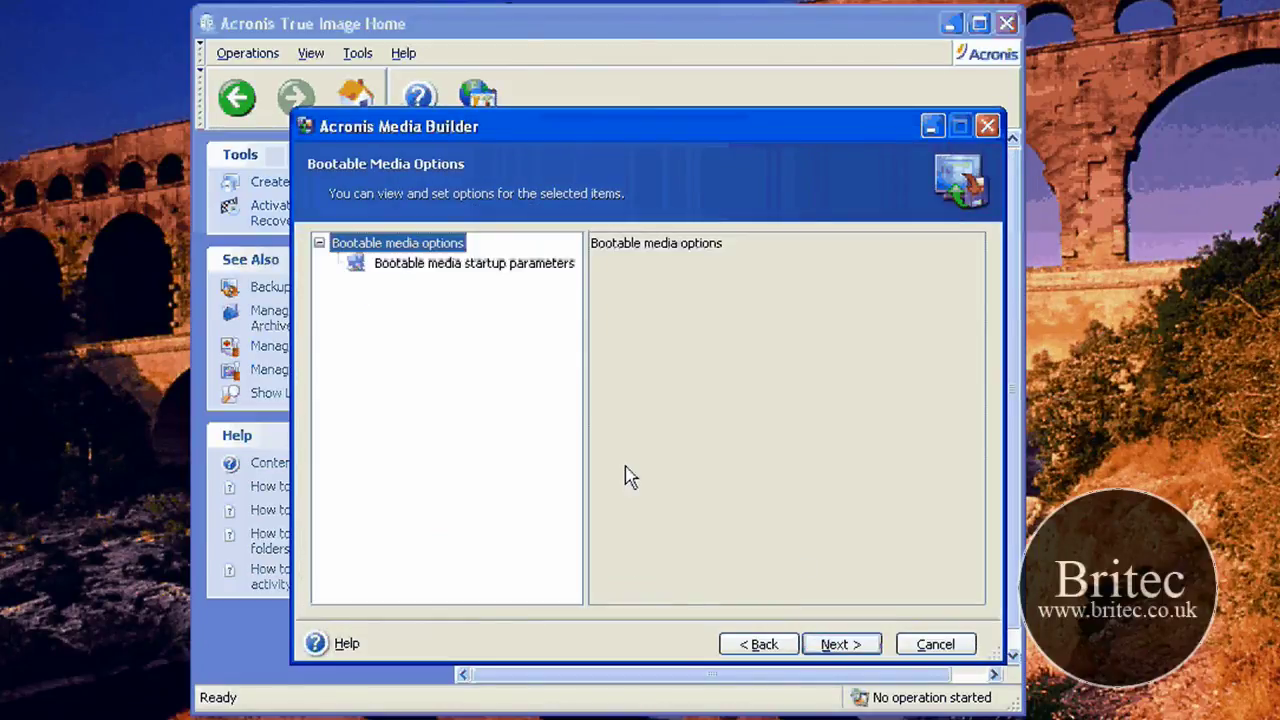
{"action": "left_click", "coordinate": [842, 646]}
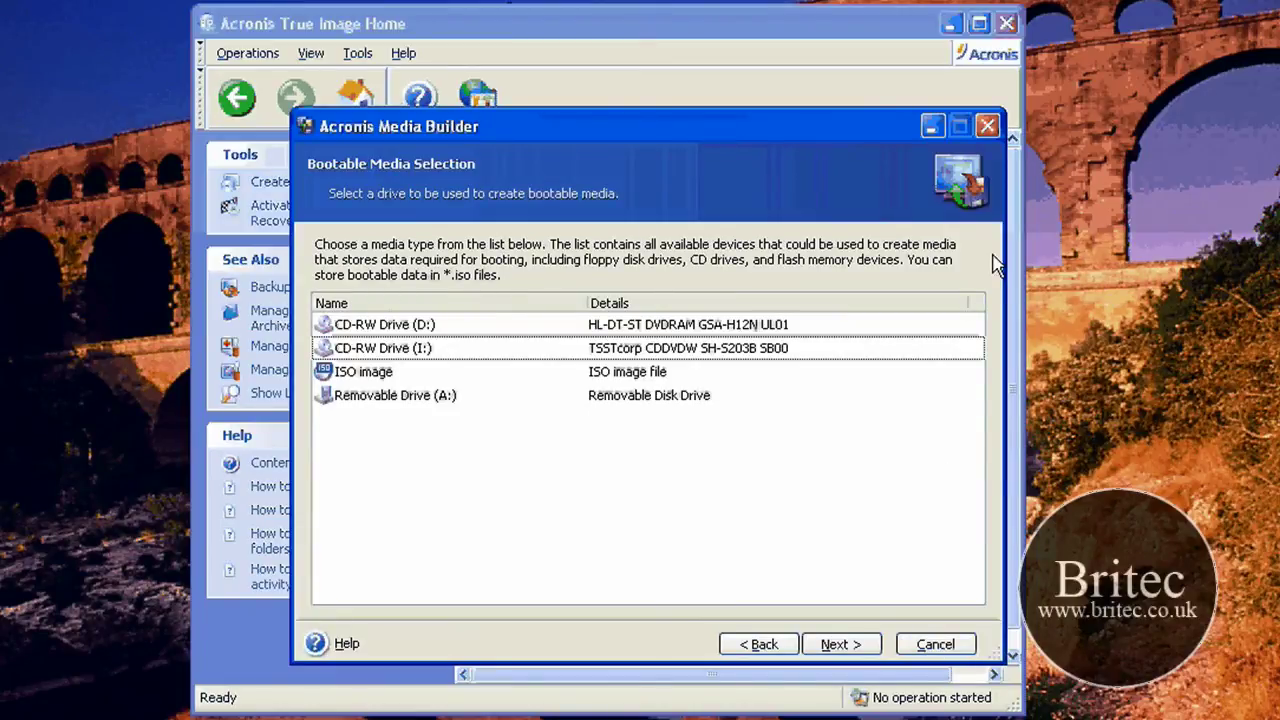
{"action": "key", "text": "Escape"}
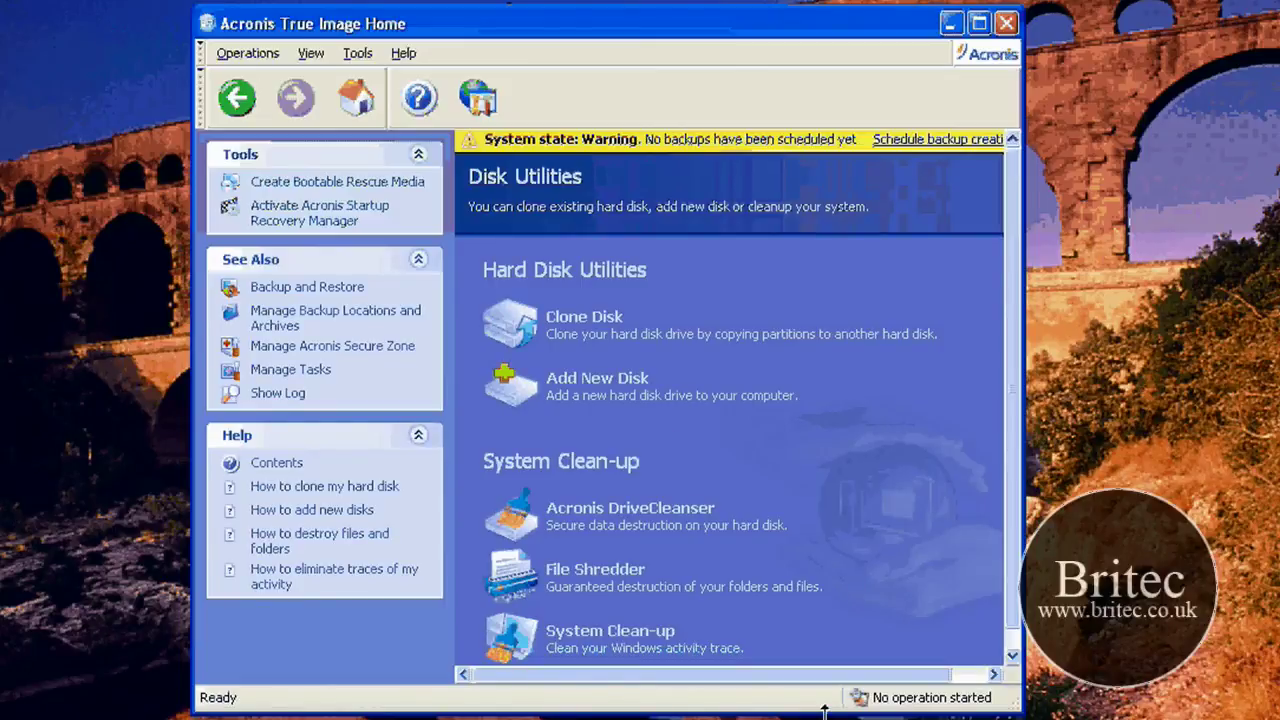
Drag the window's bottom edge down so the whole Disk Utilities page fits.
{"action": "left_click_drag", "start_coordinate": [824, 710], "coordinate": [850, 718]}
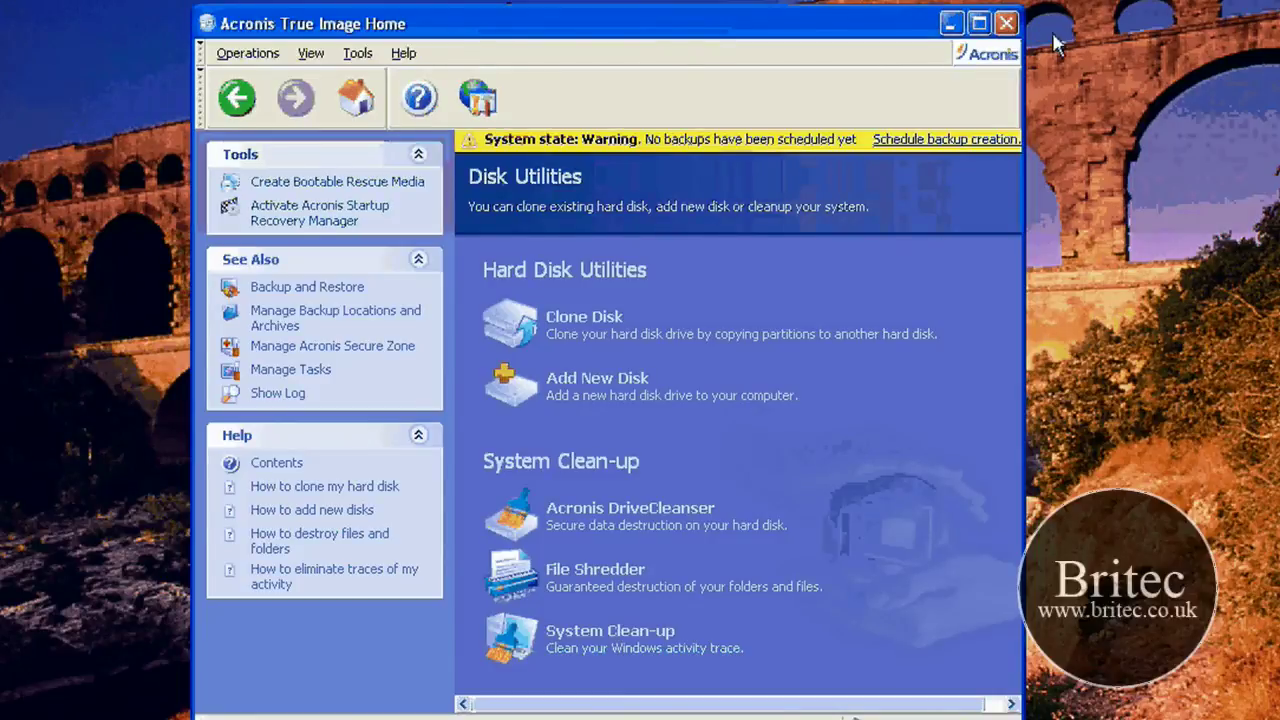